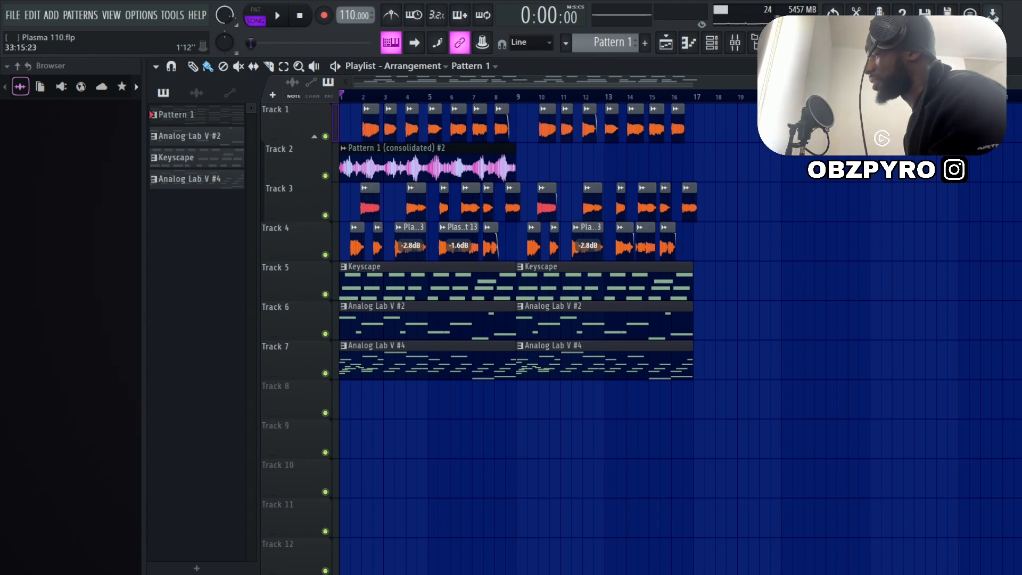
# - Open the Analog Lab V instrument from the channel rack and examine its Alkaline preset
pyautogui.scroll(-1, 611, 319)
pyautogui.scroll(1, 616, 324)
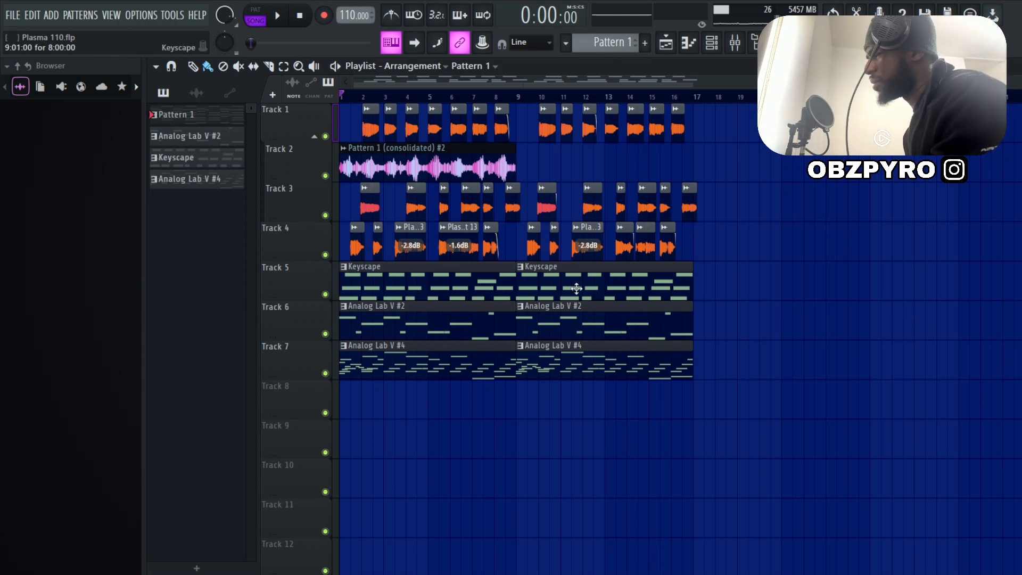
pyautogui.click(711, 43)
pyautogui.click(471, 175)
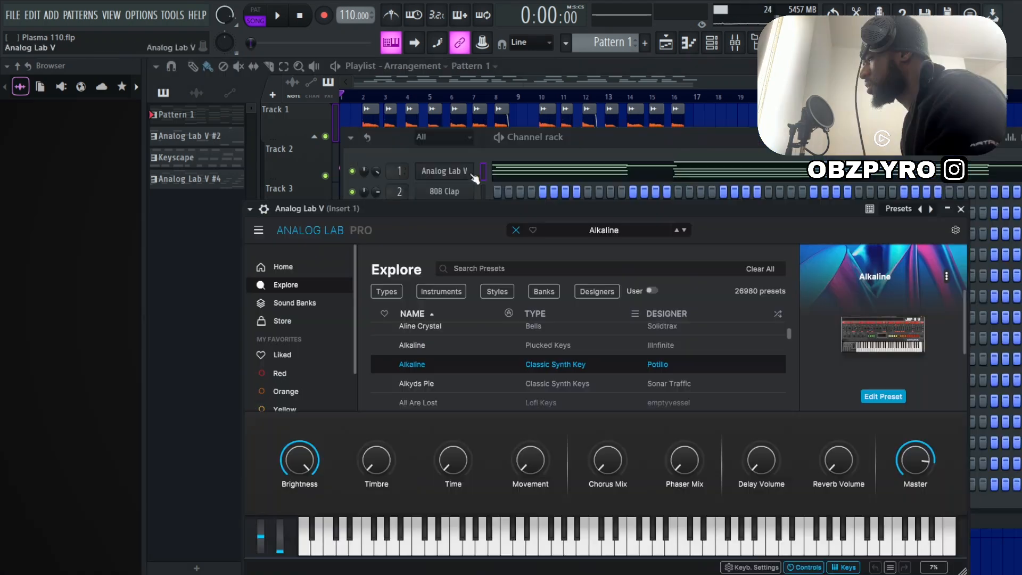
pyautogui.moveTo(562, 210); pyautogui.dragTo(556, 167)
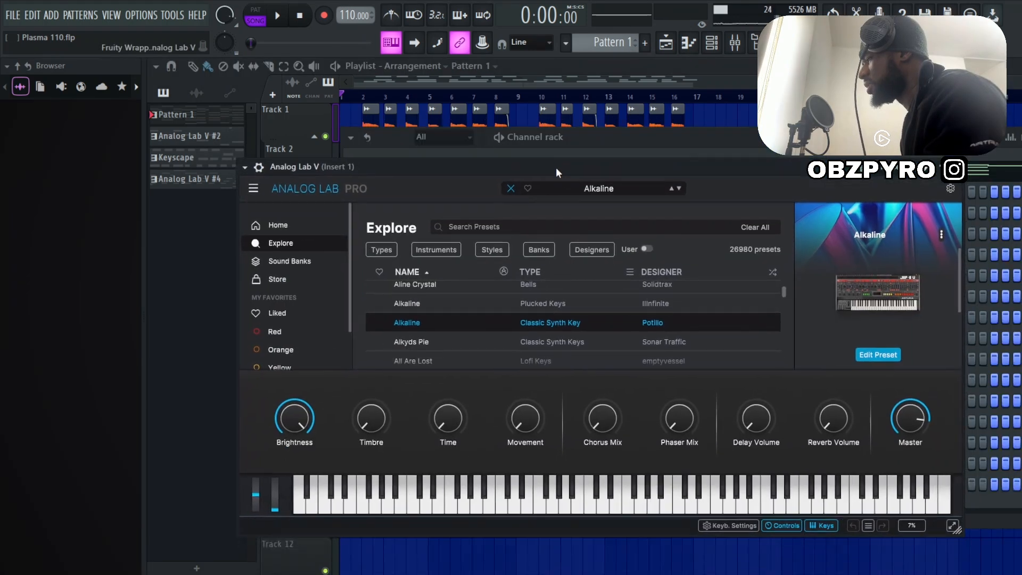
pyautogui.scroll(-2, 717, 336)
pyautogui.scroll(3, 666, 322)
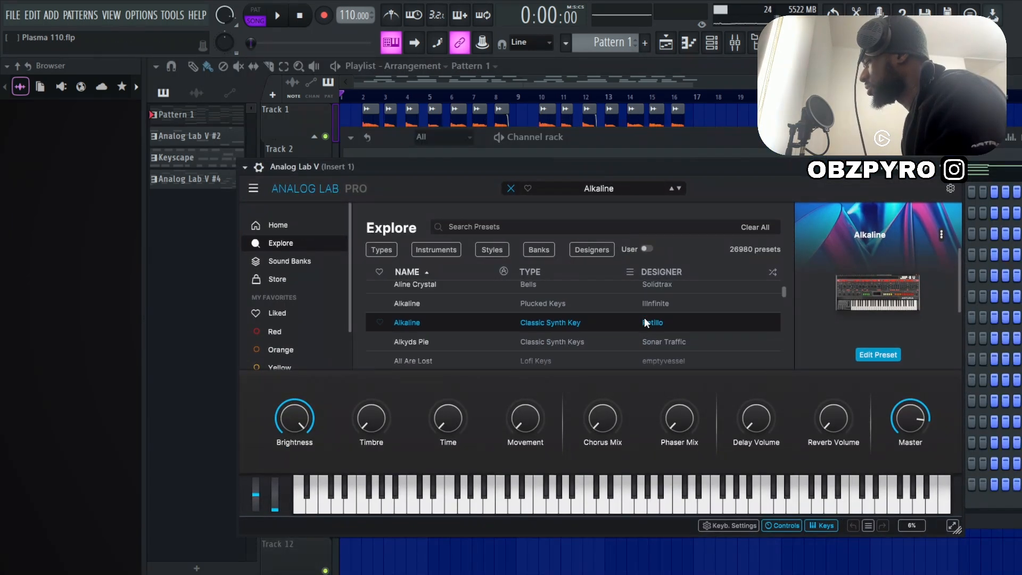
# - Open the Analog Lab V notes of Pattern 1 in the piano roll, examine the chords and play them back
pyautogui.press('F7')
pyautogui.scroll(2, 341, 293)
pyautogui.scroll(-2, 335, 304)
pyautogui.scroll(3, 336, 304)
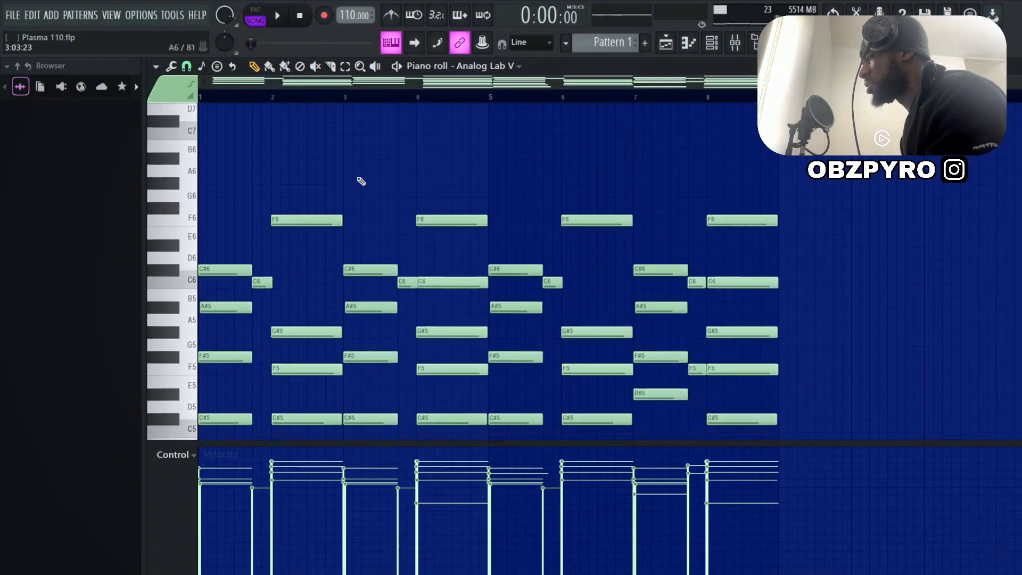
pyautogui.scroll(-2, 373, 139)
pyautogui.scroll(-1, 379, 121)
pyautogui.press('space')
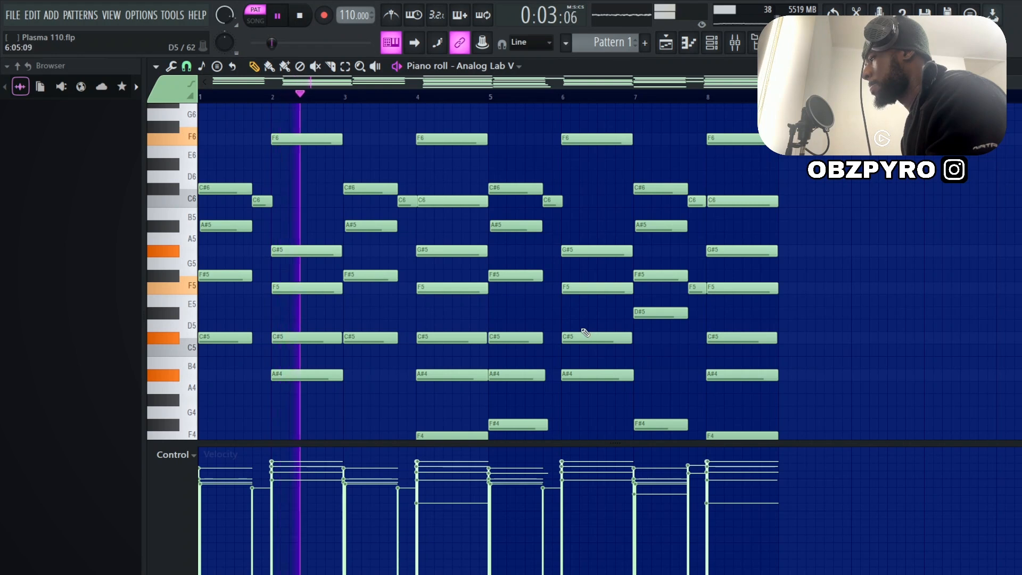
pyautogui.hscroll(1, 585, 331)
pyautogui.moveTo(1017, 83); pyautogui.dragTo(1017, 96)
pyautogui.hscroll(-1, 656, 82)
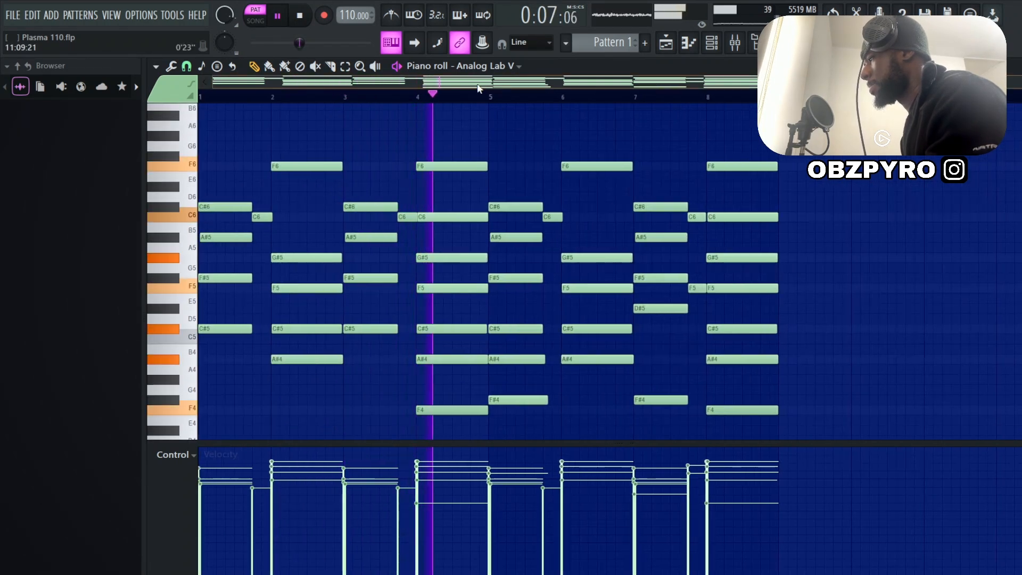
pyautogui.scroll(-2, 516, 229)
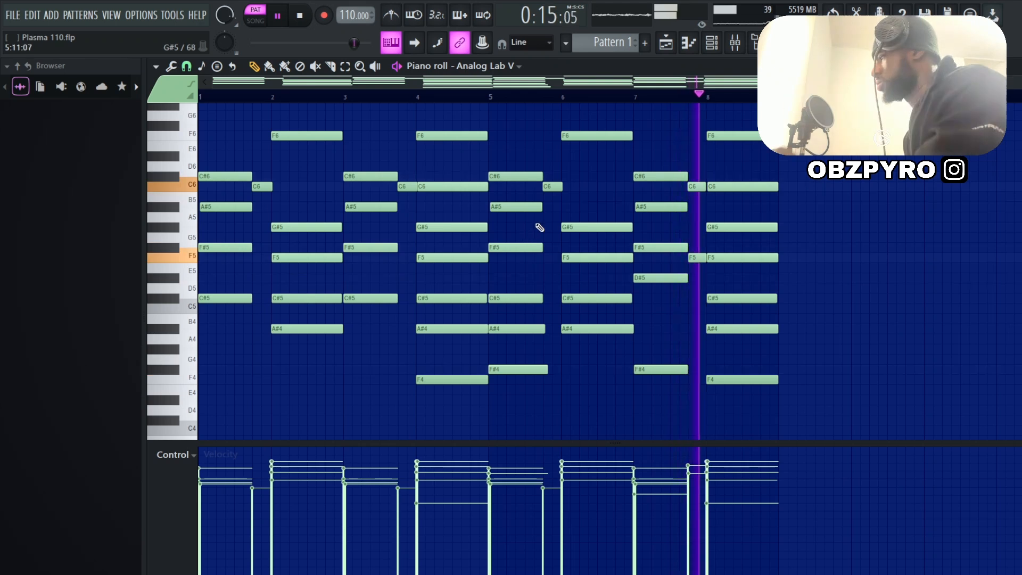
pyautogui.press('space')
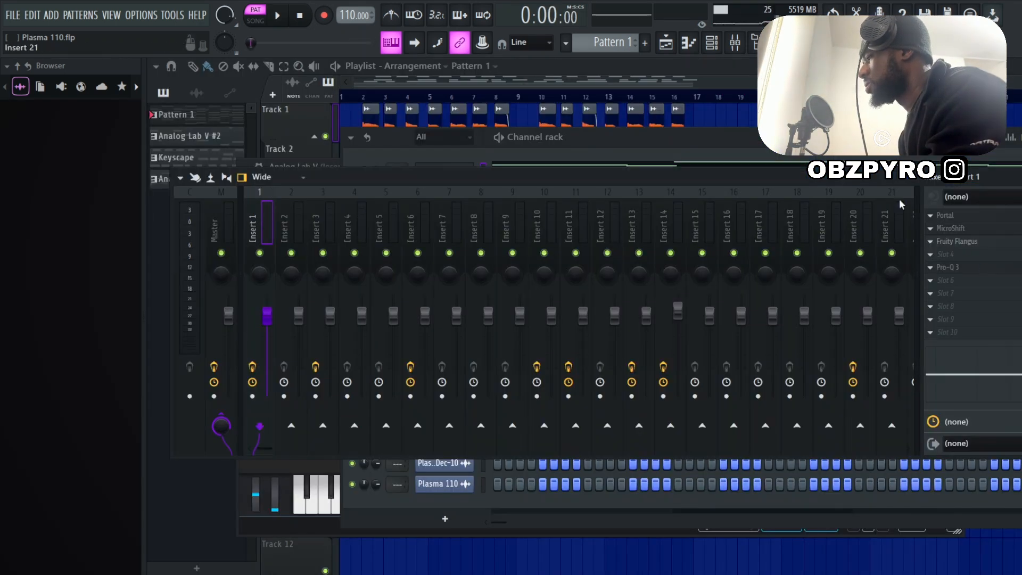
# - Inspect the Portal, MicroShift, Fruity Flangus and Pro-Q 3 effects on mixer Insert 1
pyautogui.moveTo(819, 177); pyautogui.dragTo(792, 175)
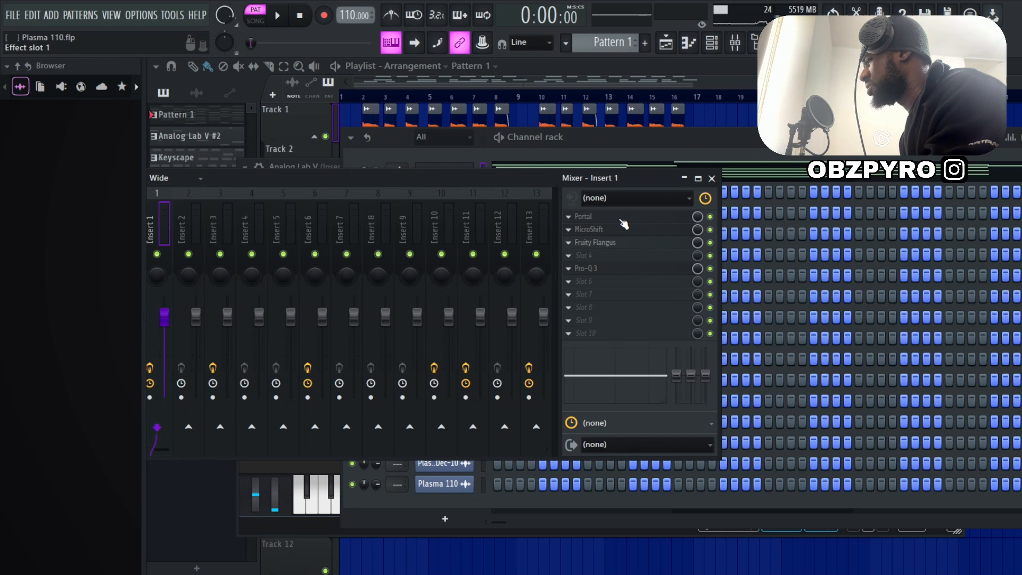
pyautogui.click(621, 219)
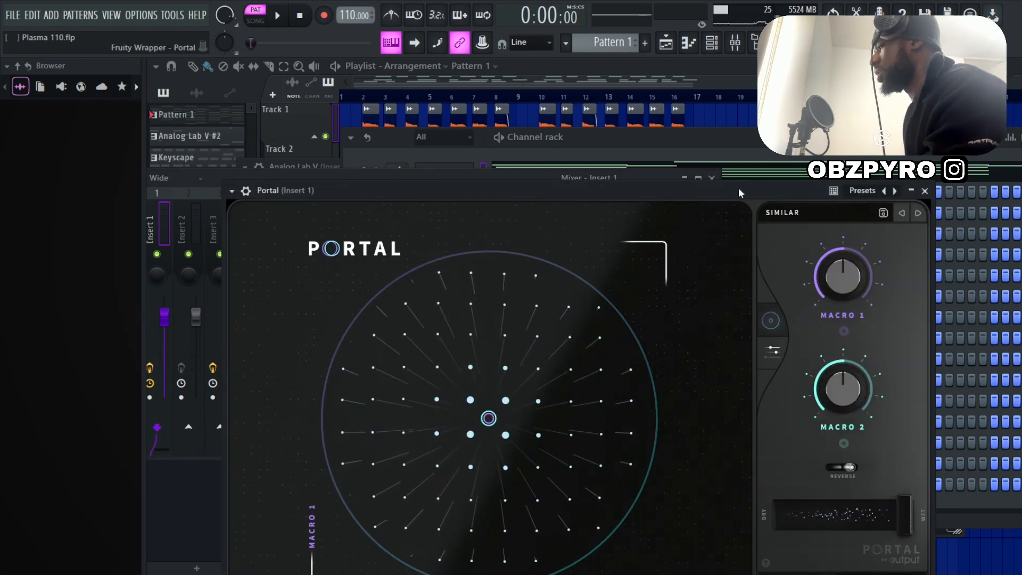
pyautogui.click(925, 191)
pyautogui.click(640, 232)
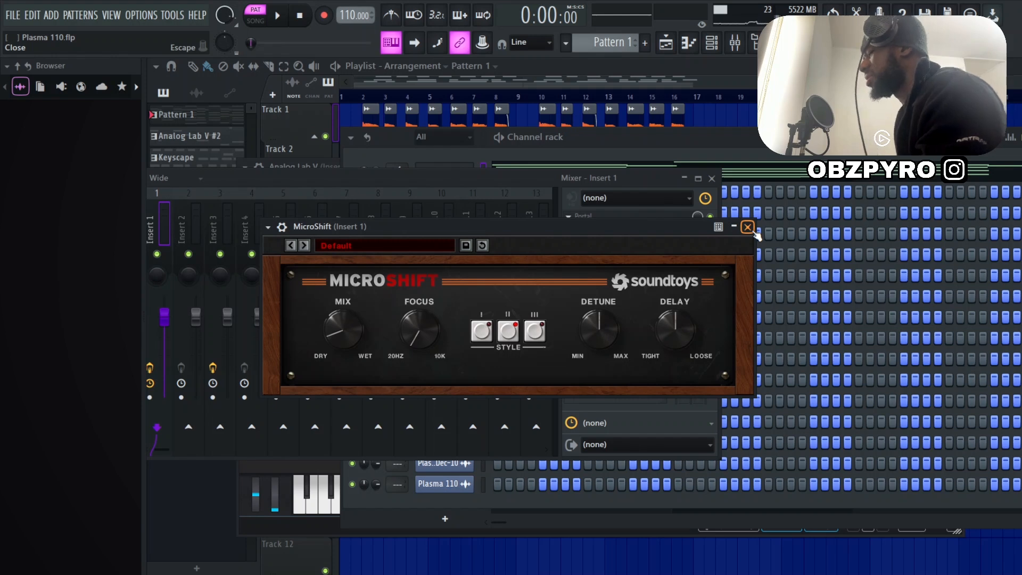
pyautogui.click(747, 228)
pyautogui.click(661, 243)
pyautogui.click(641, 268)
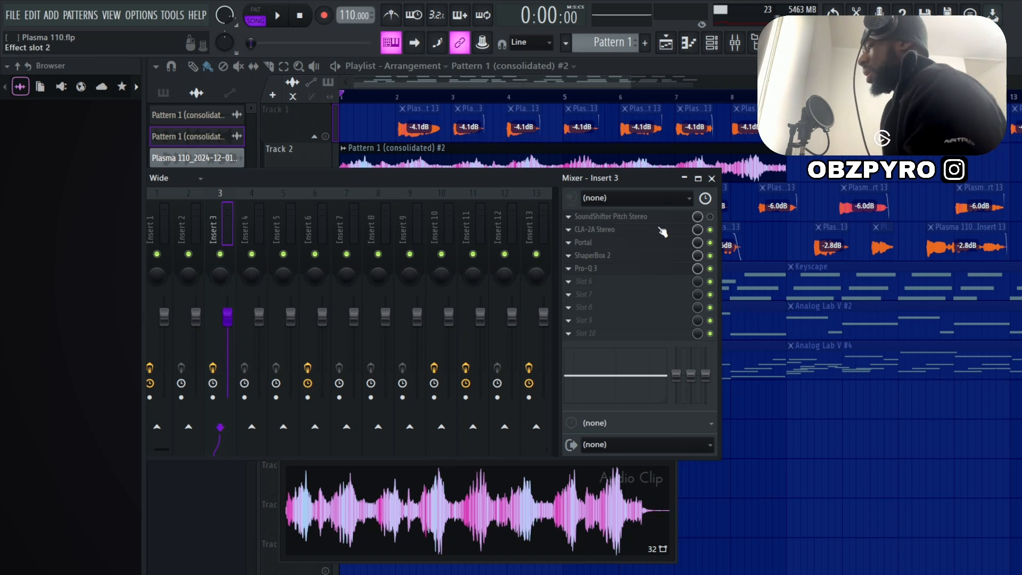
# - Open the settings of the Pattern 1 (consolidated) #2 clip and inspect CLA-2A Stereo and Portal on mixer Insert 3
pyautogui.doubleClick(499, 151)
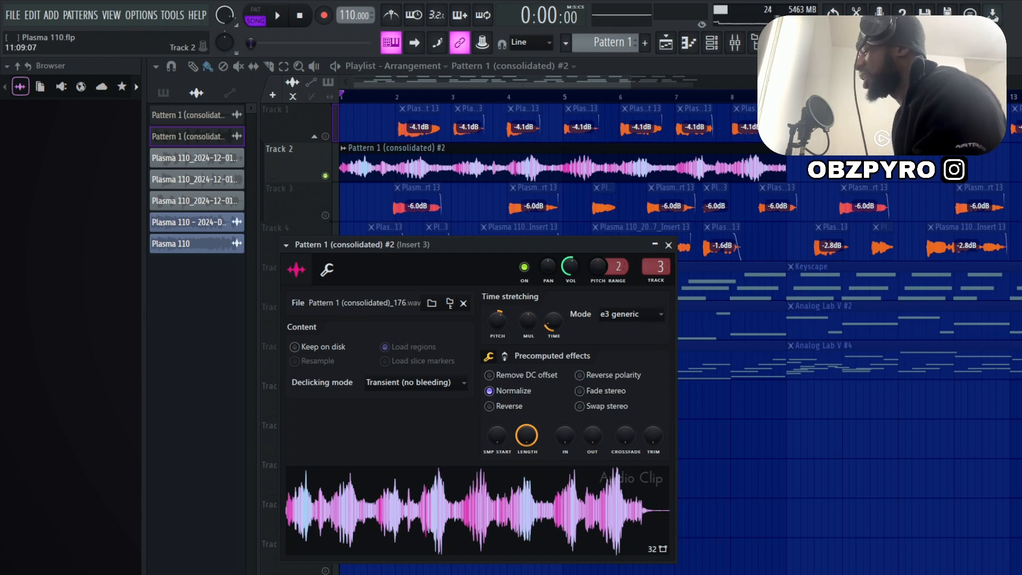
pyautogui.press('F9')
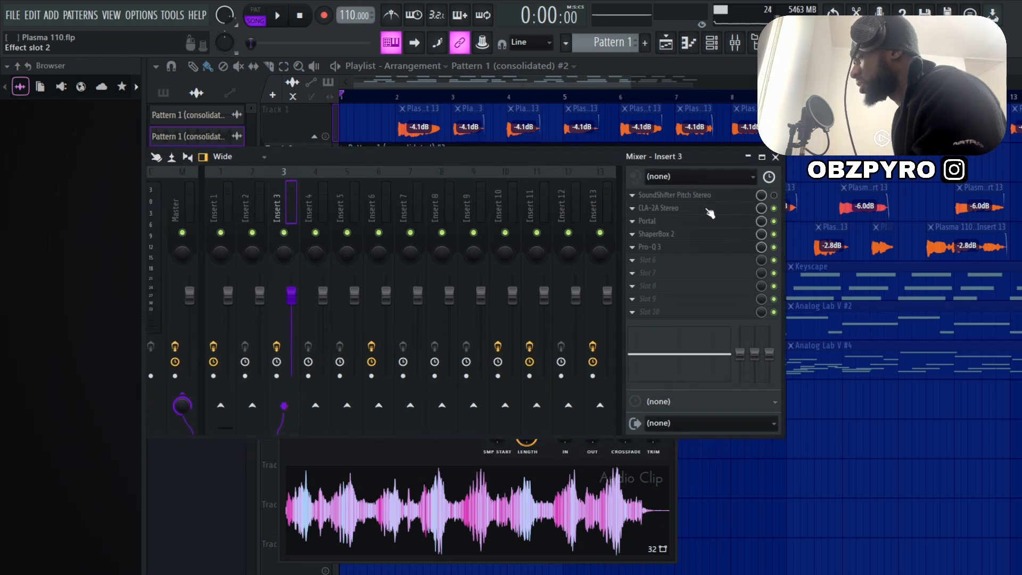
pyautogui.click(729, 208)
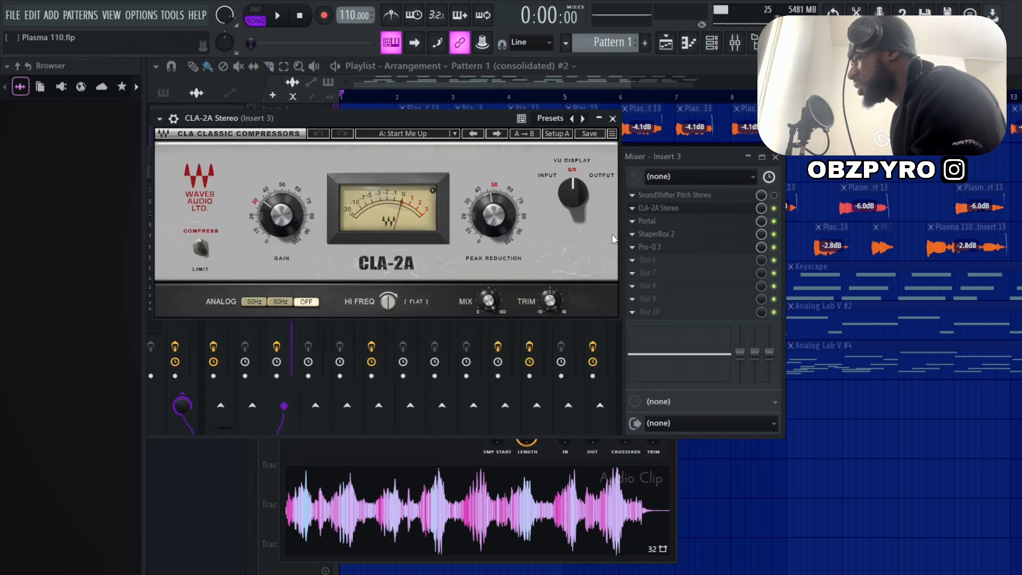
pyautogui.click(647, 221)
pyautogui.moveTo(803, 69); pyautogui.dragTo(523, 177)
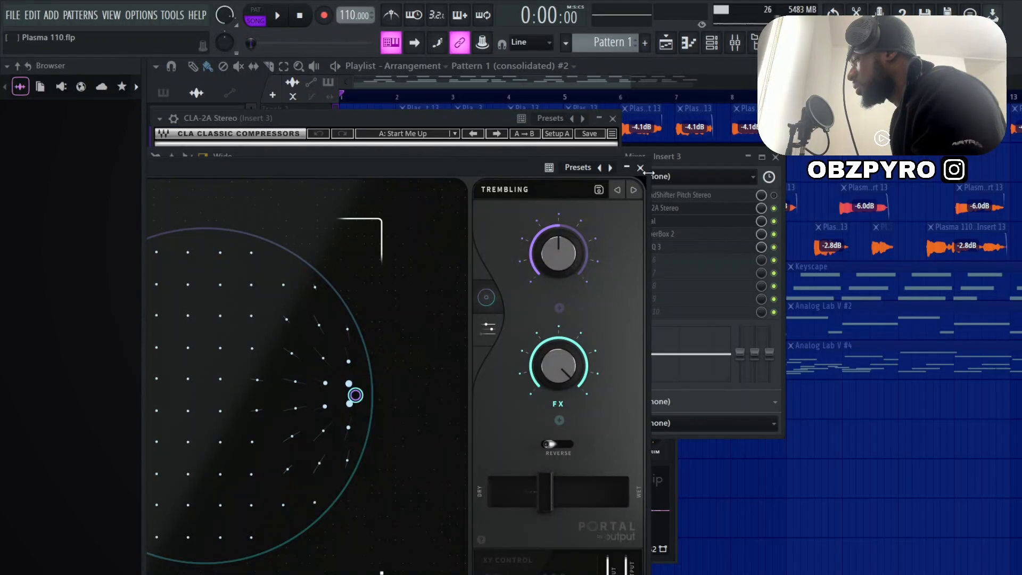
pyautogui.click(695, 223)
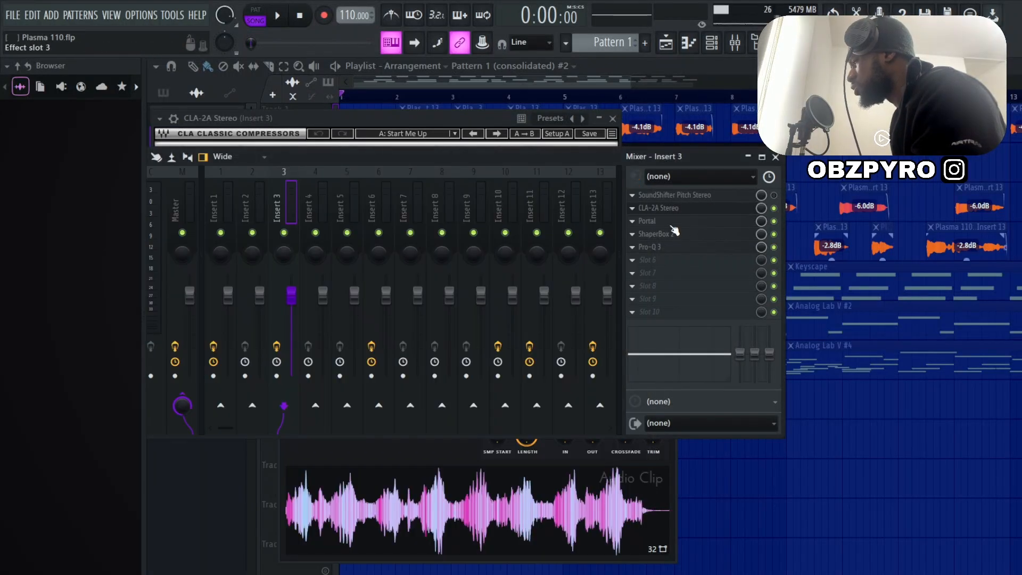
# - Inspect ShaperBox 2 and Pro-Q 3 on Insert 3, close the effect windows and listen to the consolidated clip on Track 2
pyautogui.click(692, 238)
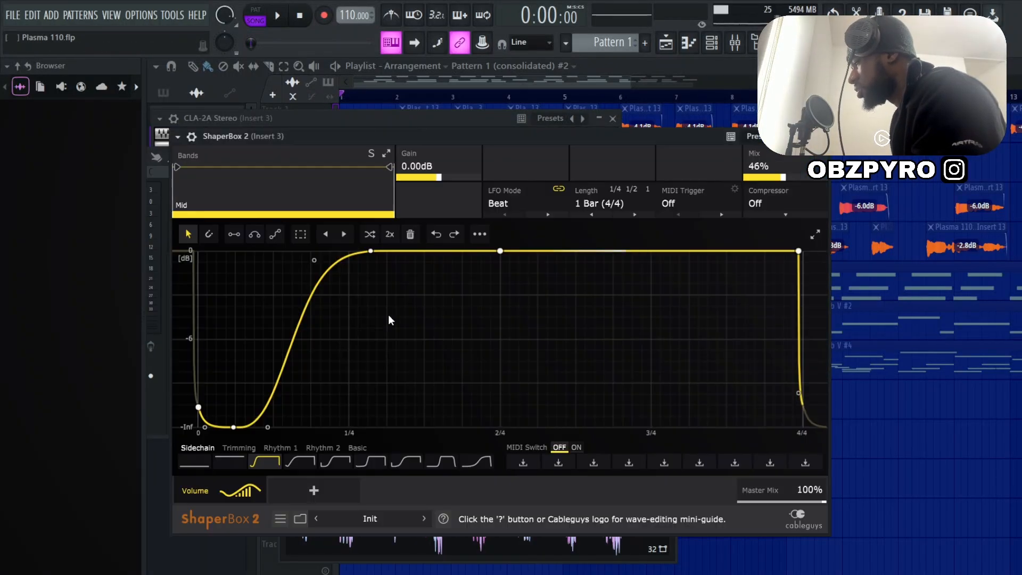
pyautogui.click(822, 137)
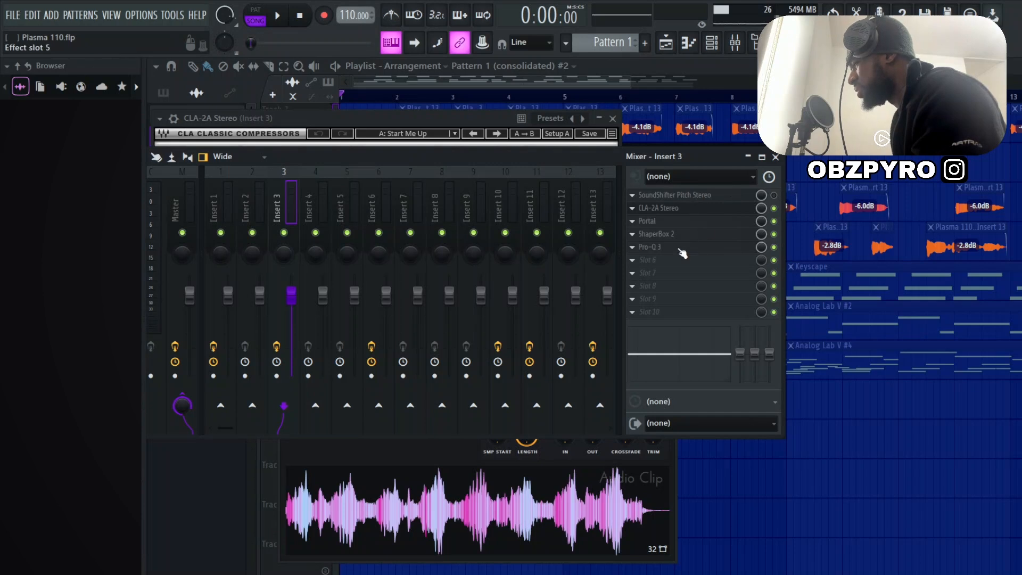
pyautogui.click(686, 250)
pyautogui.moveTo(542, 335)
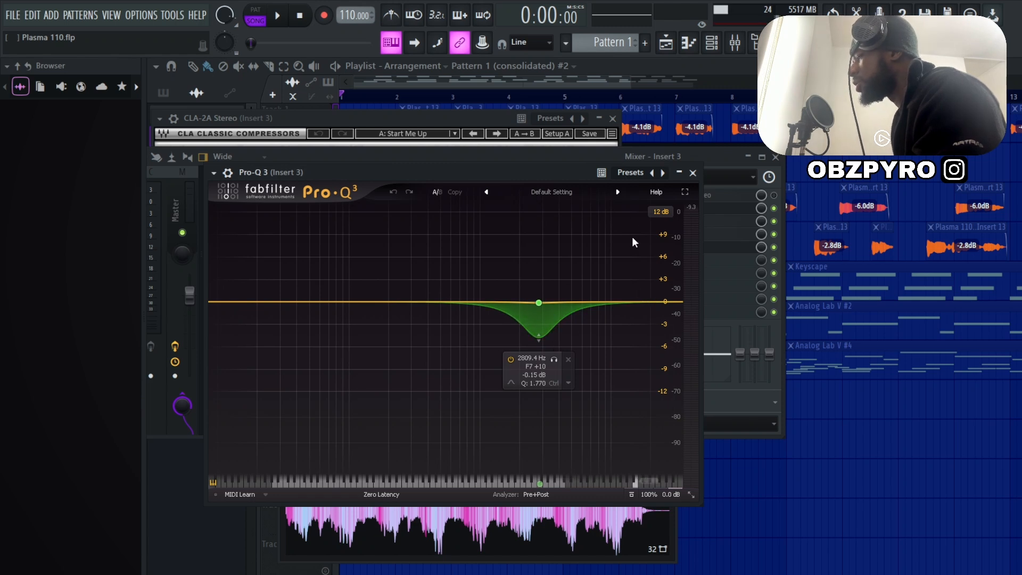
pyautogui.click(693, 173)
pyautogui.press('F9')
pyautogui.click(613, 119)
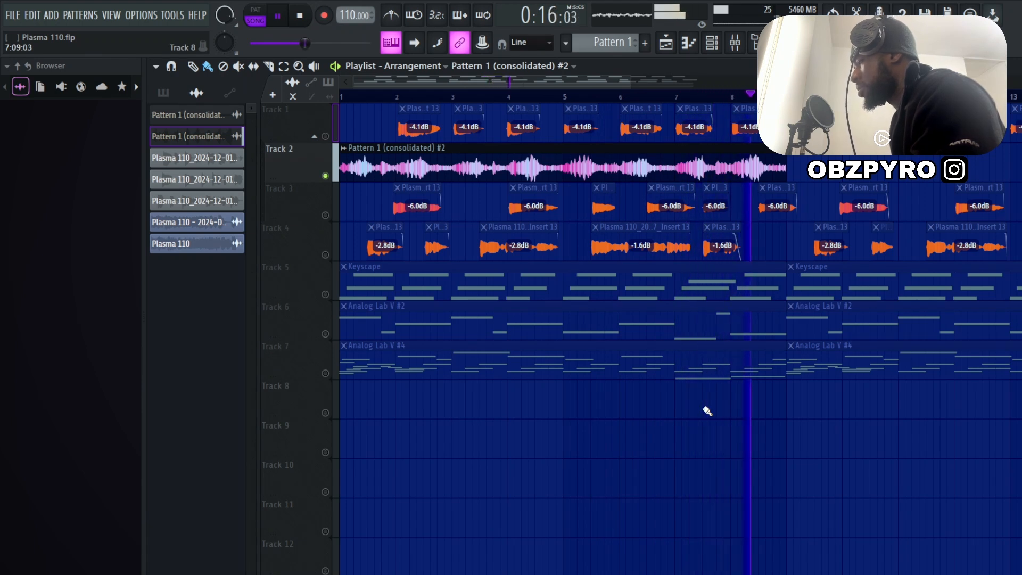
pyautogui.press('space')
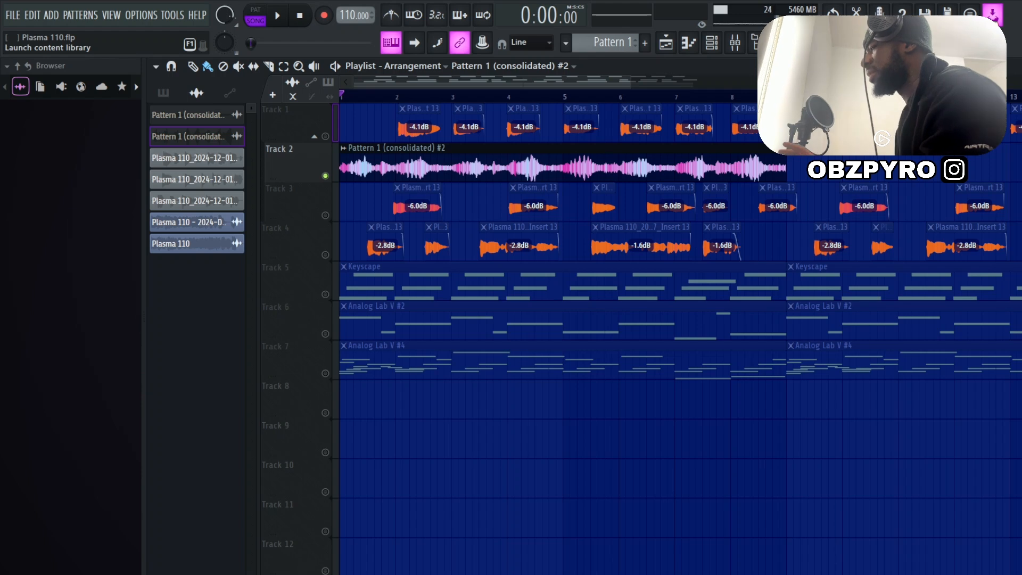
# - Unmute Track 5 and play back its Keyscape pattern in the piano roll
pyautogui.click(277, 277)
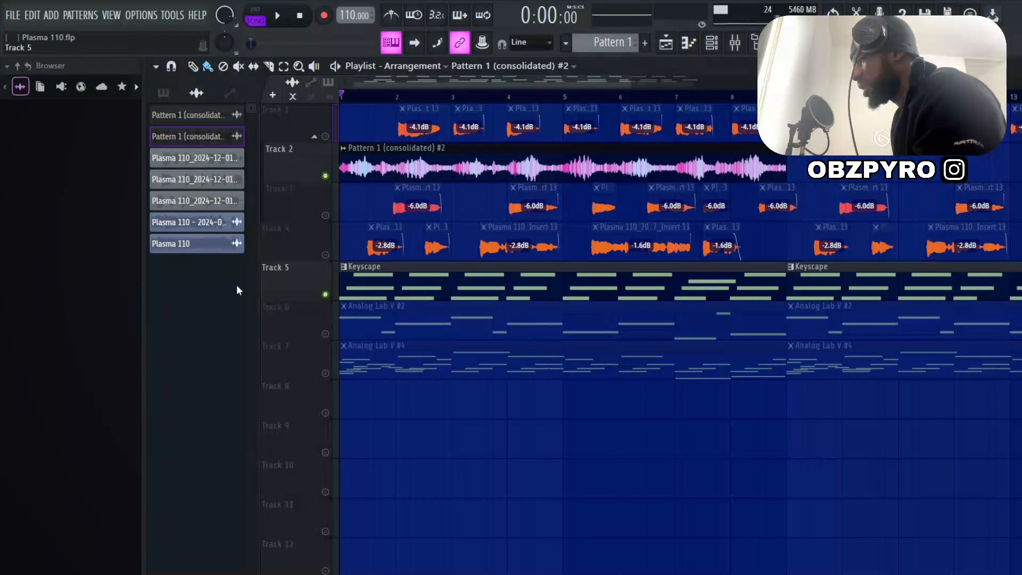
pyautogui.doubleClick(430, 289)
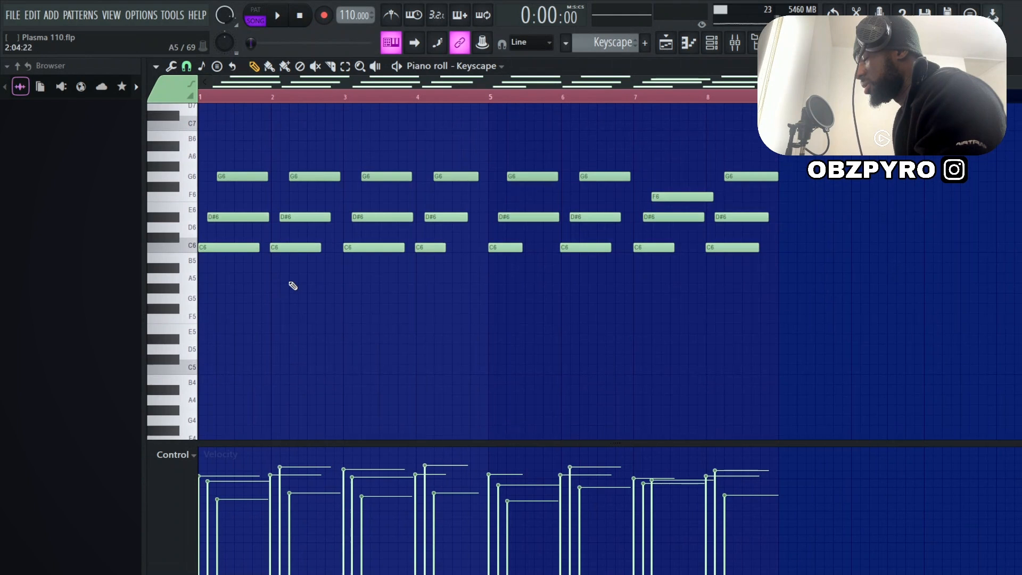
pyautogui.scroll(5, 301, 282)
pyautogui.scroll(-5, 276, 304)
pyautogui.scroll(3, 296, 314)
pyautogui.press('space')
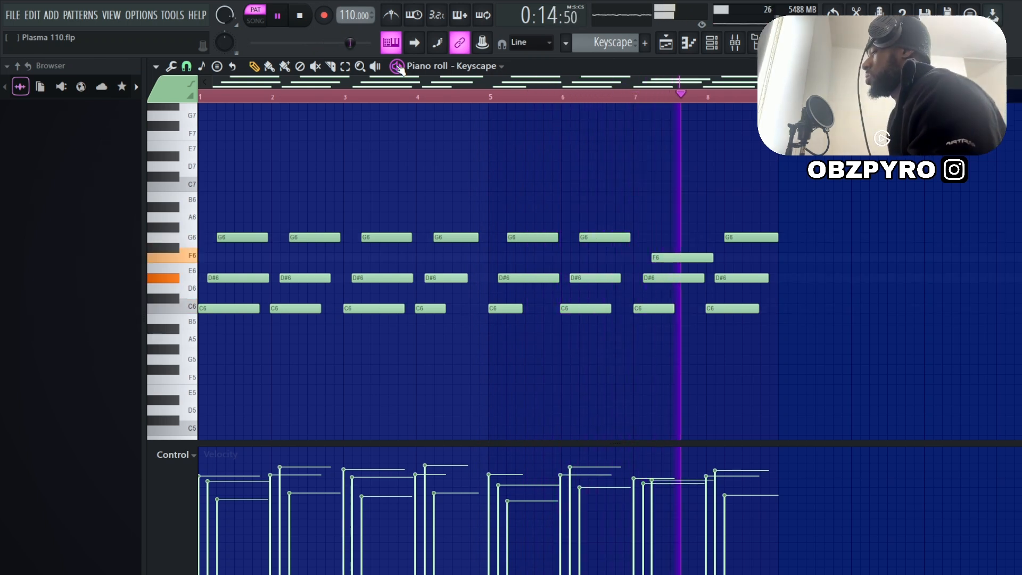
pyautogui.press('space')
# - Inspect the CLA-2A Stereo, Portal and Pro-Q 3 effects on Keyscape's mixer Insert 10
pyautogui.click(735, 43)
pyautogui.press('F5')
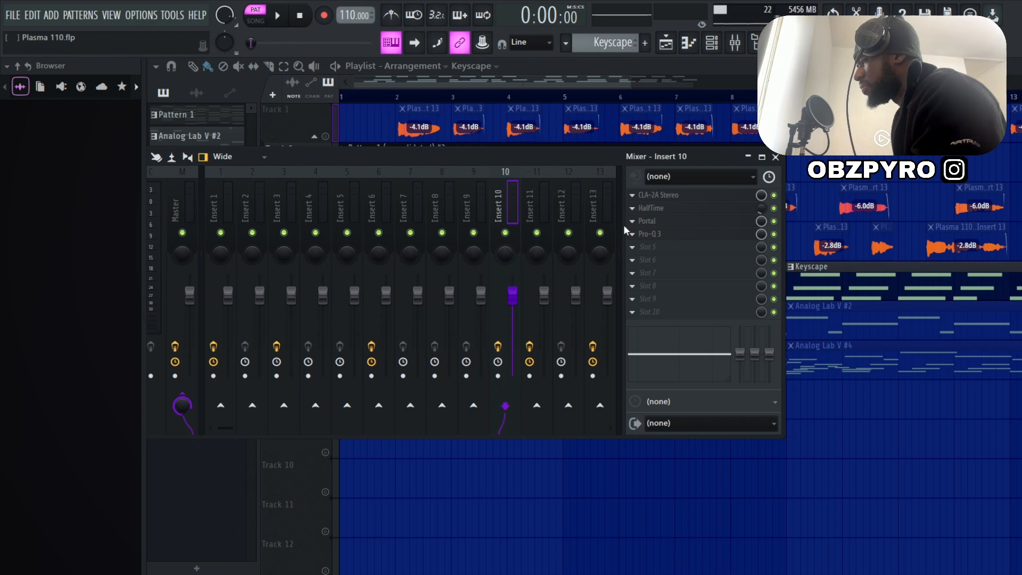
pyautogui.click(700, 198)
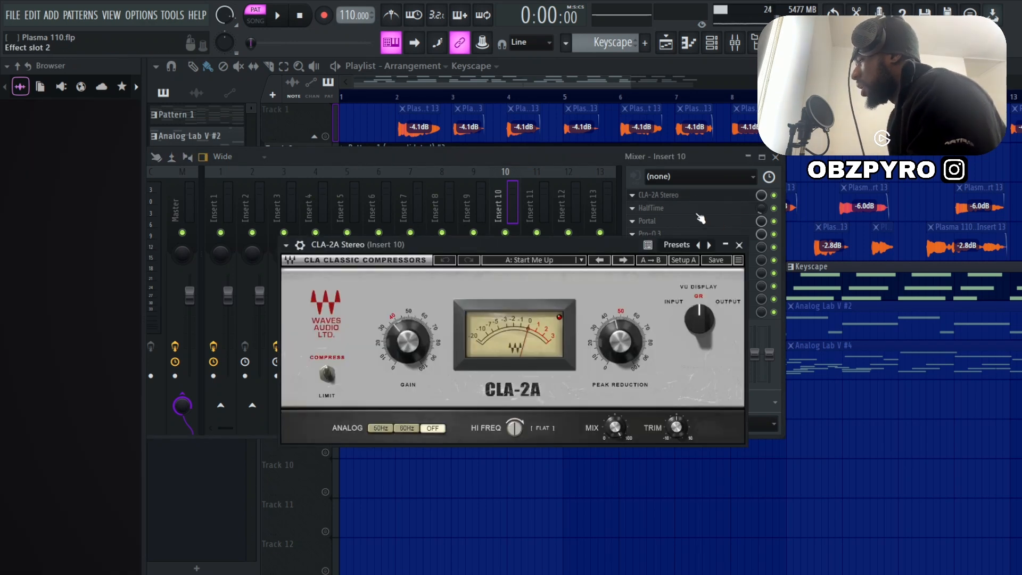
pyautogui.moveTo(607, 247); pyautogui.dragTo(510, 265)
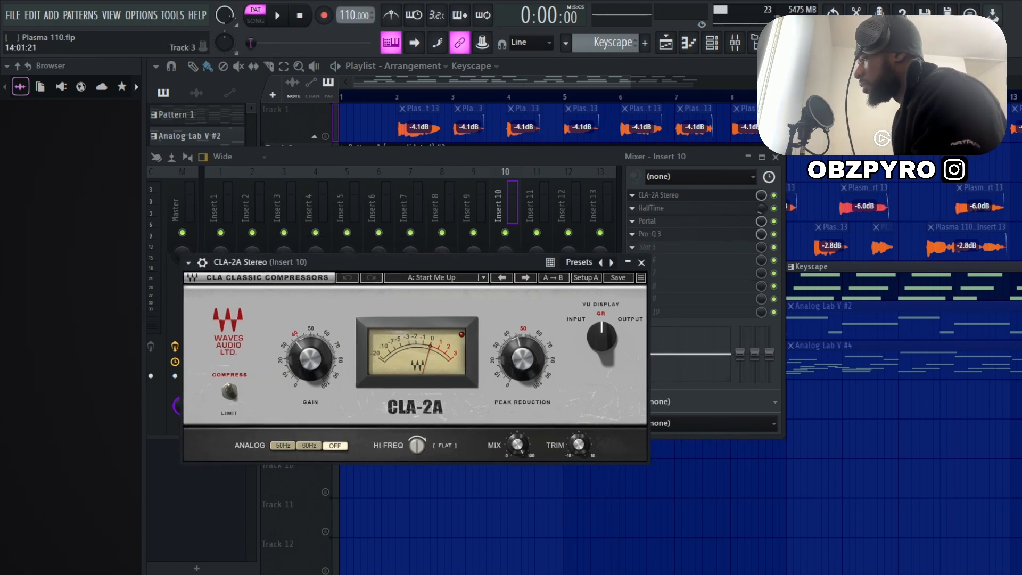
pyautogui.click(648, 221)
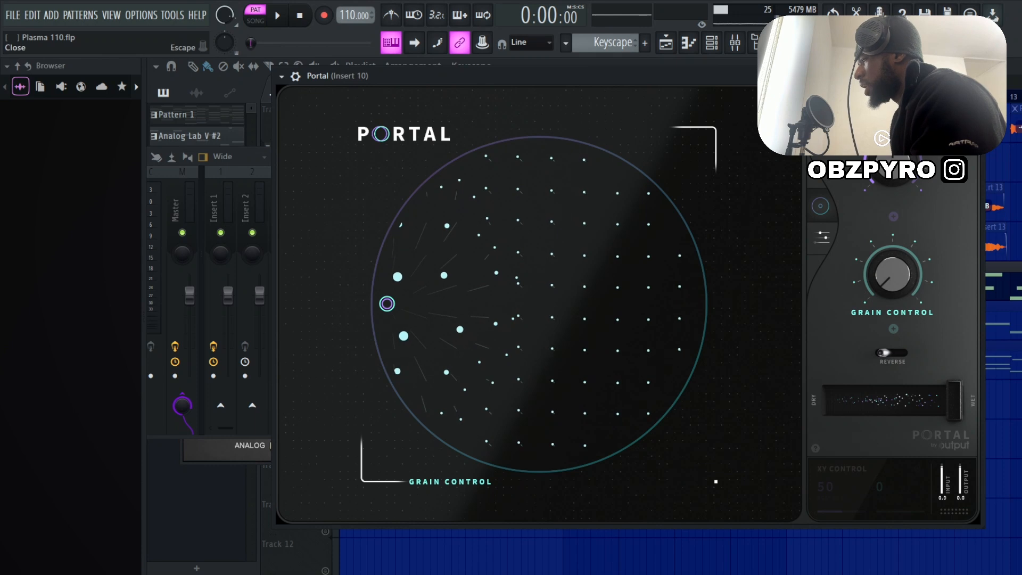
pyautogui.click(978, 75)
pyautogui.click(700, 236)
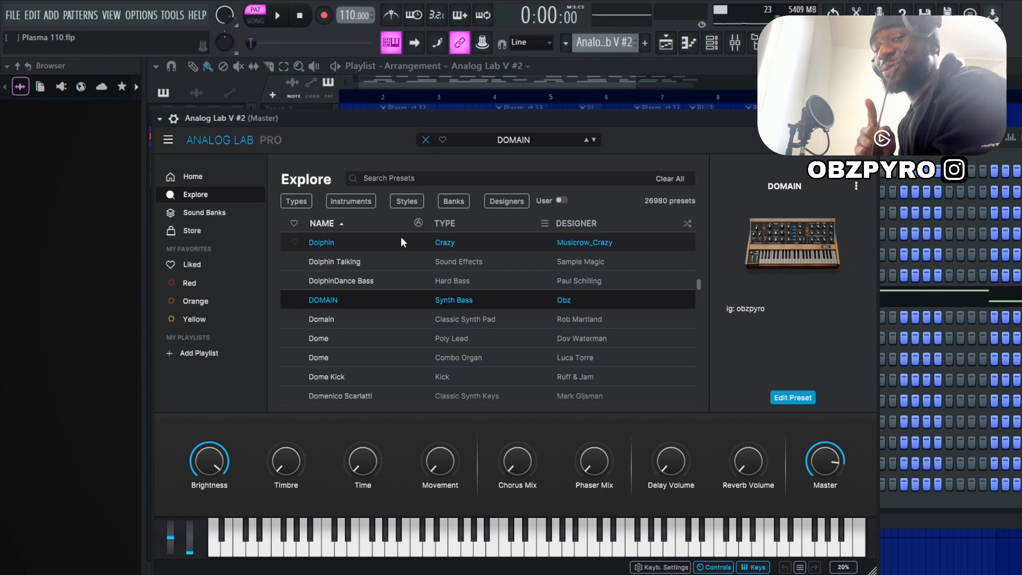
# - Play back the Analog Lab V #2 bass notes in the piano roll and close it
pyautogui.press('space')
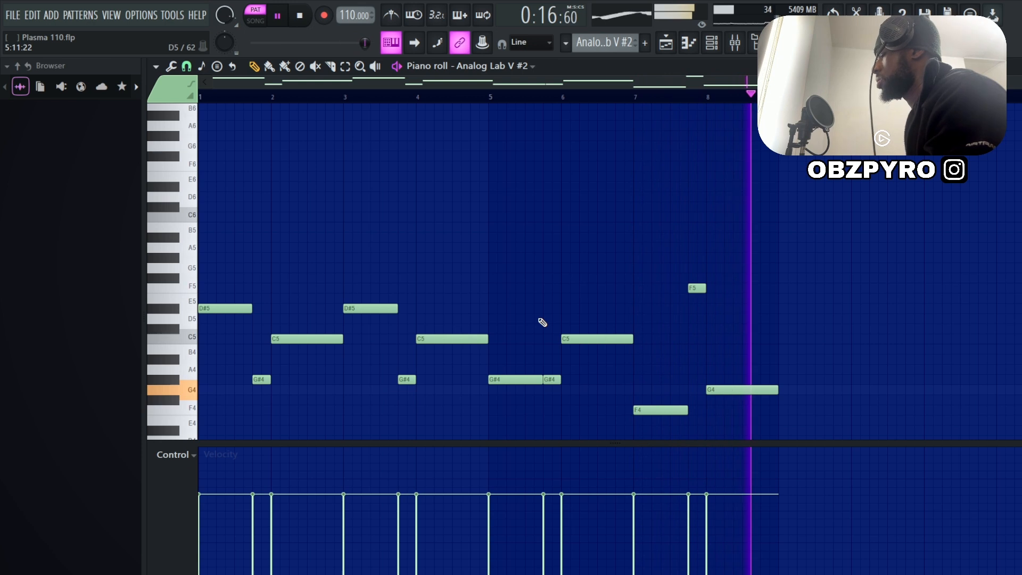
pyautogui.press('space')
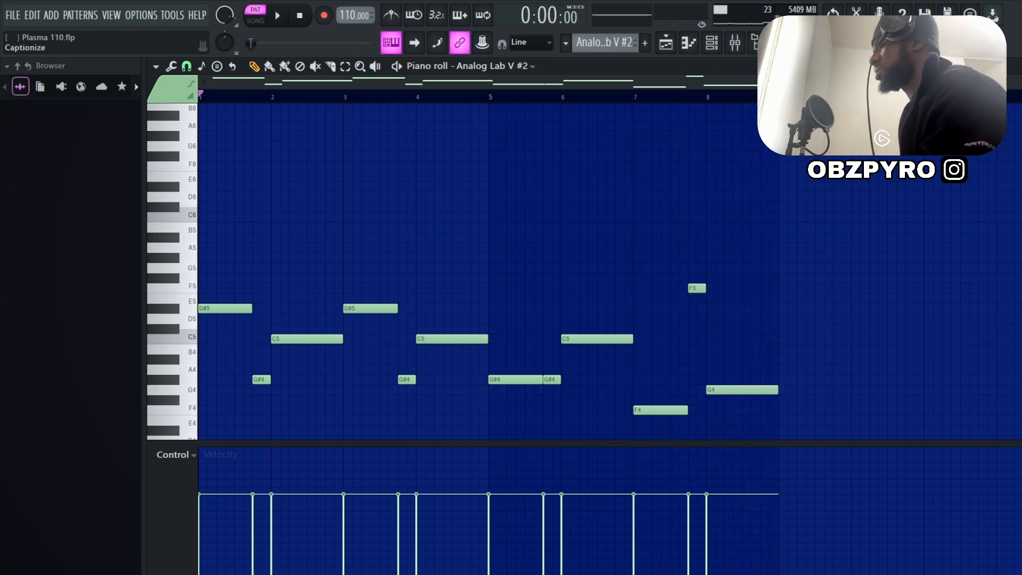
pyautogui.press('Escape')
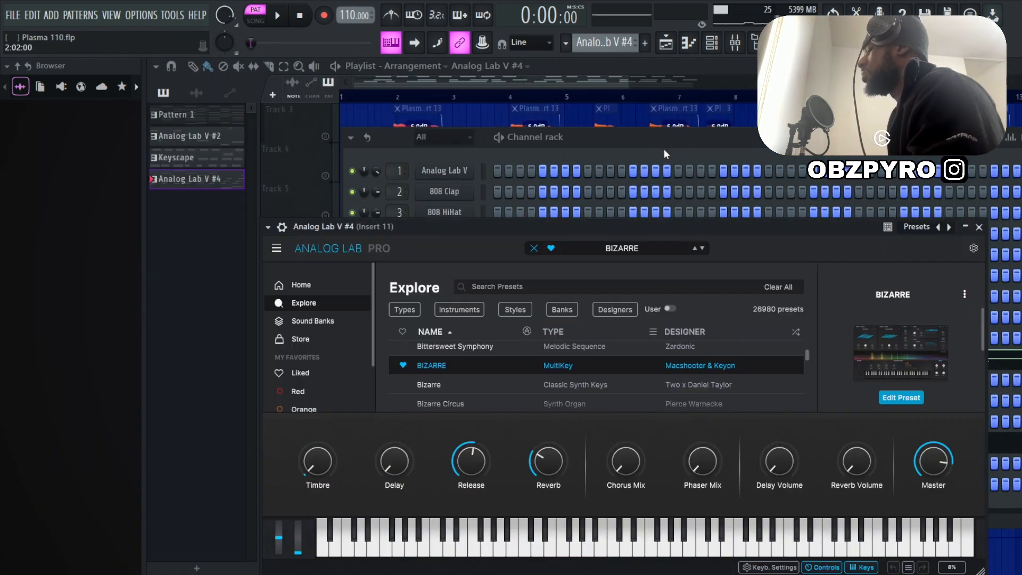
# - Play back the Analog Lab V #4 melody notes in the piano roll, then stop playback
pyautogui.click(669, 147)
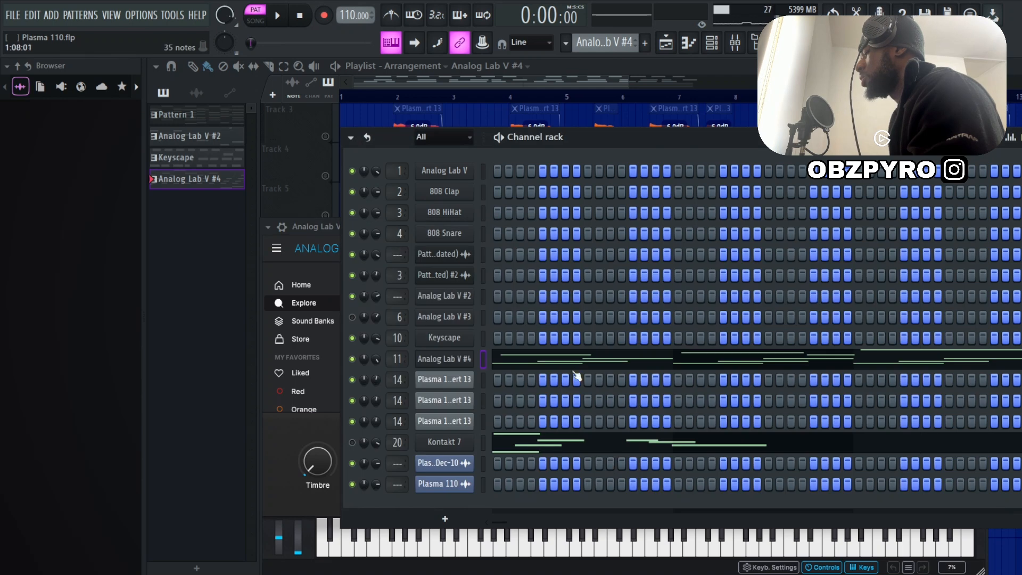
pyautogui.click(559, 360)
pyautogui.press('space')
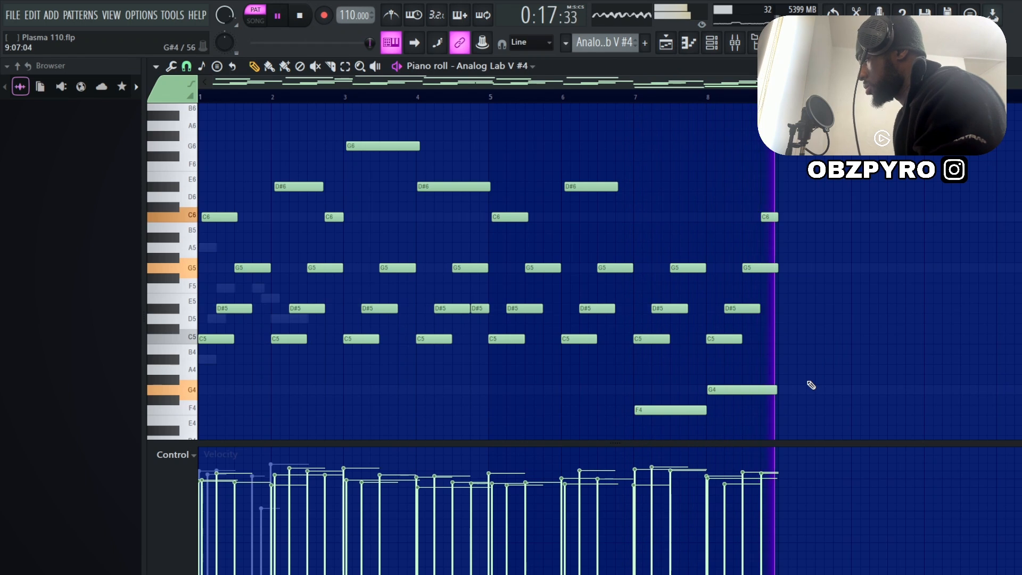
pyautogui.press('space')
pyautogui.scroll(-1, 854, 276)
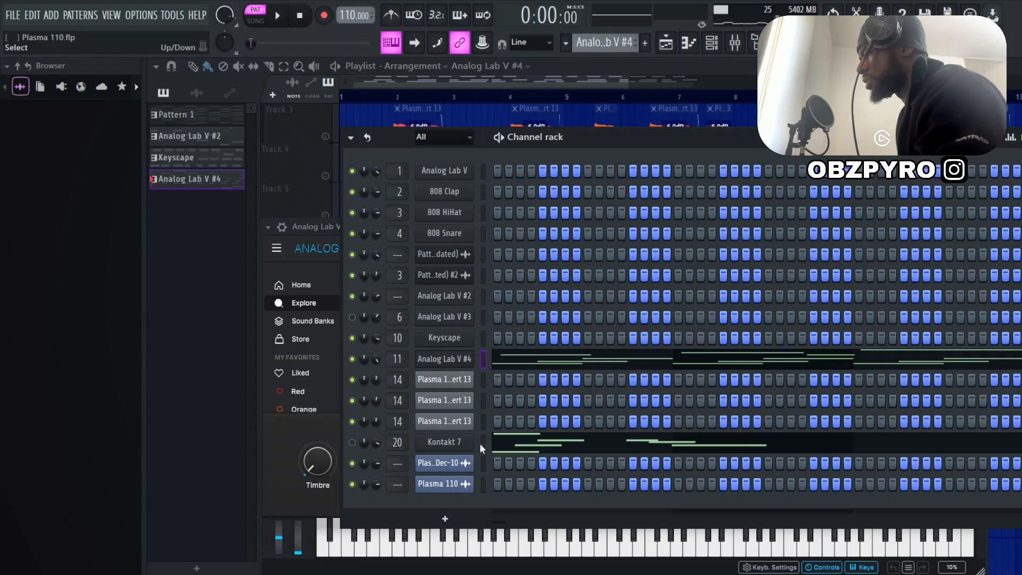
# - Inspect the CLA-2A Stereo and Flanger BL-20 effects on the Analog Lab V #4 mixer channel, Insert 11
pyautogui.press('F9')
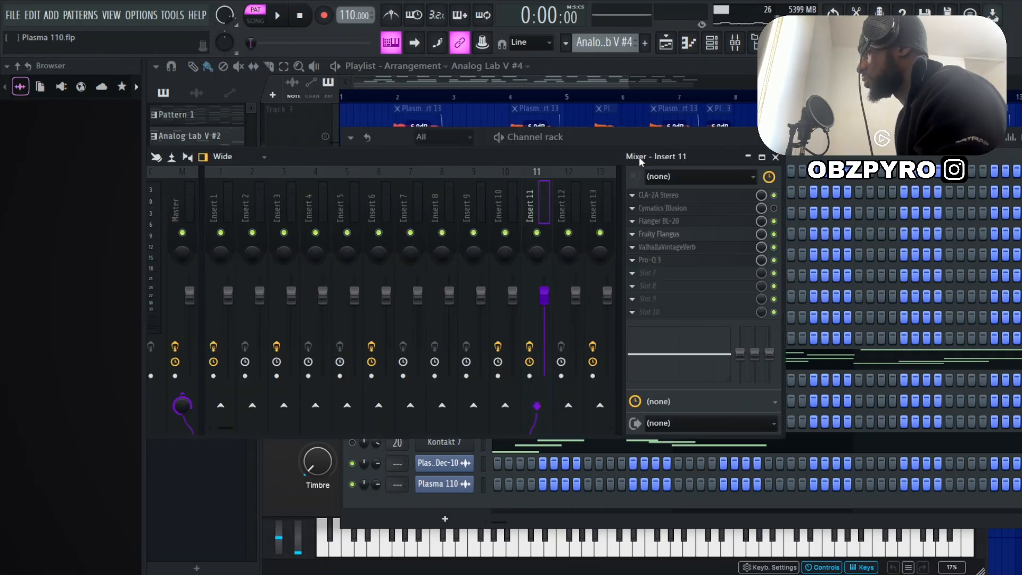
pyautogui.click(677, 199)
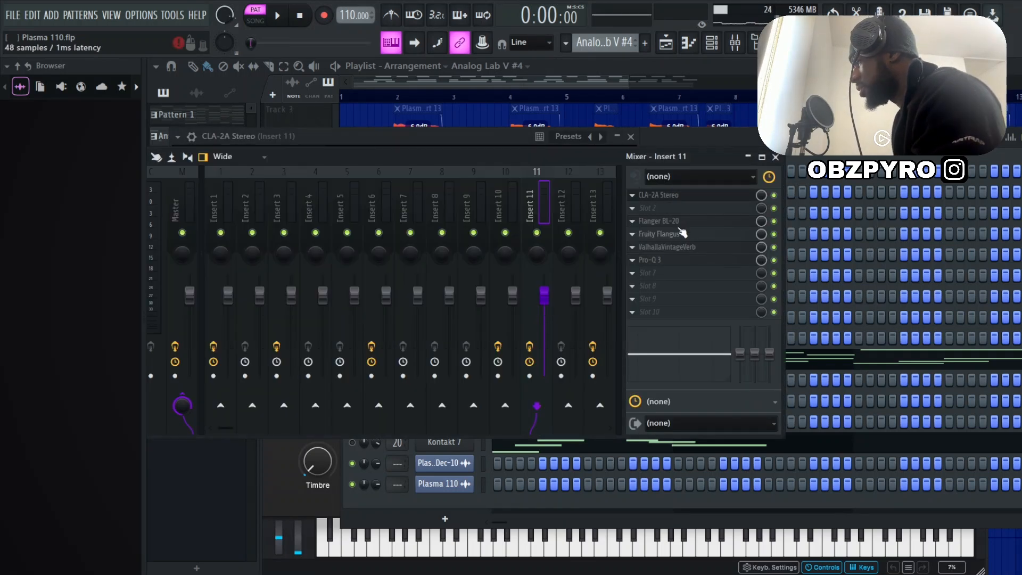
pyautogui.click(676, 221)
pyautogui.click(744, 173)
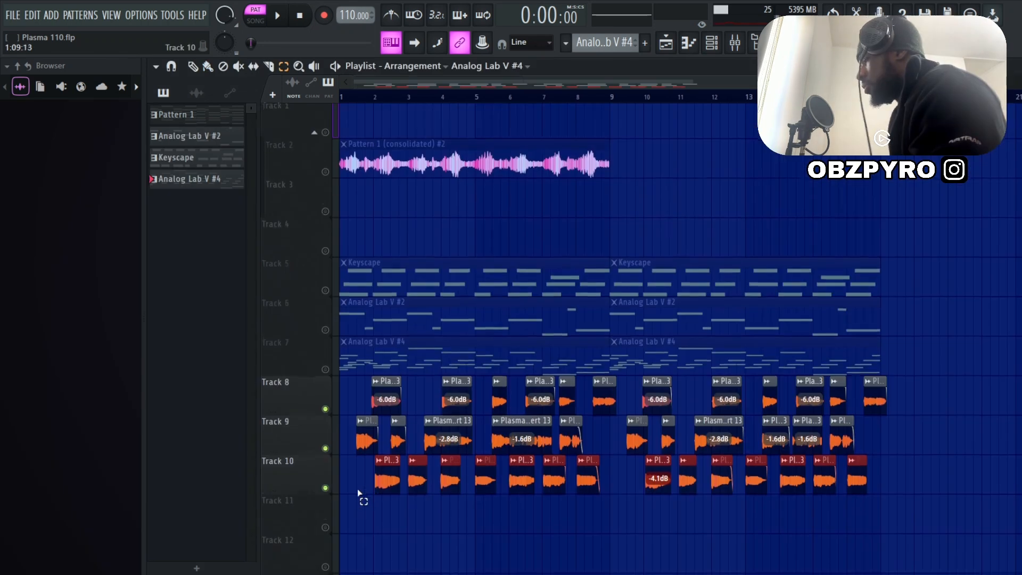
# - Examine the recorded Insert 13 audio clips on Tracks 8 to 10 of the playlist
pyautogui.scroll(-2, 359, 491)
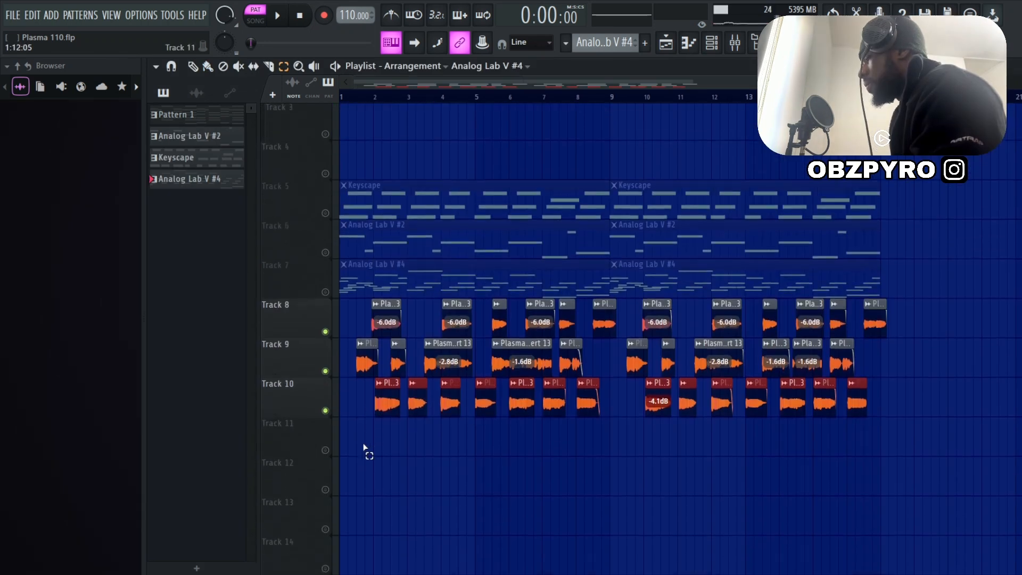
pyautogui.scroll(3, 376, 419)
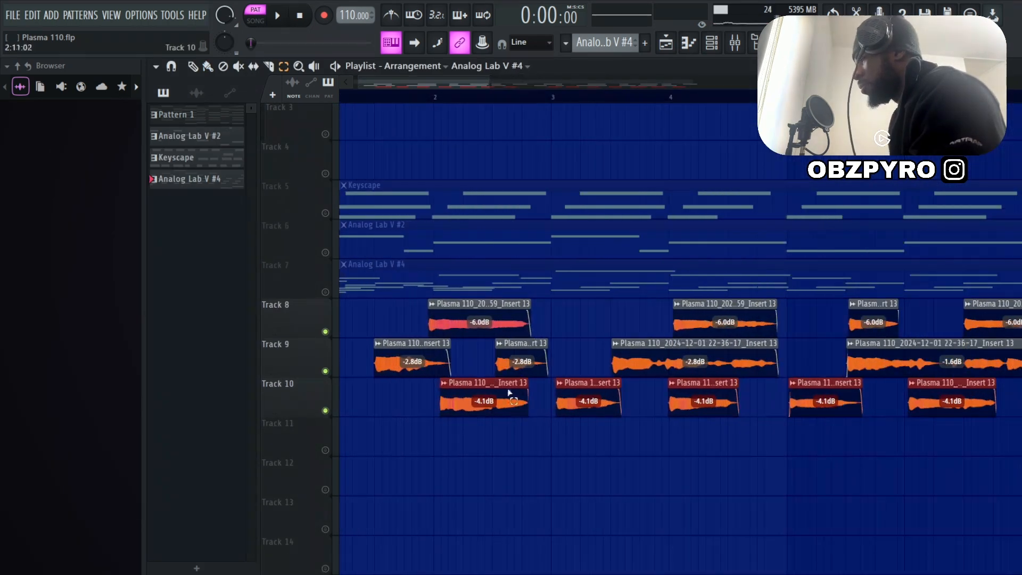
pyautogui.scroll(4, 379, 404)
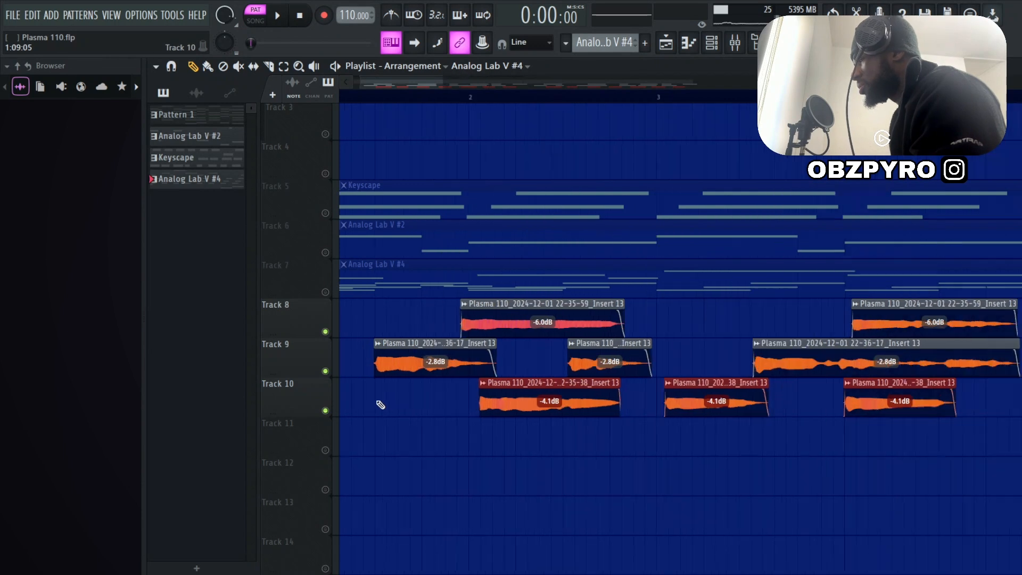
pyautogui.scroll(-8, 680, 400)
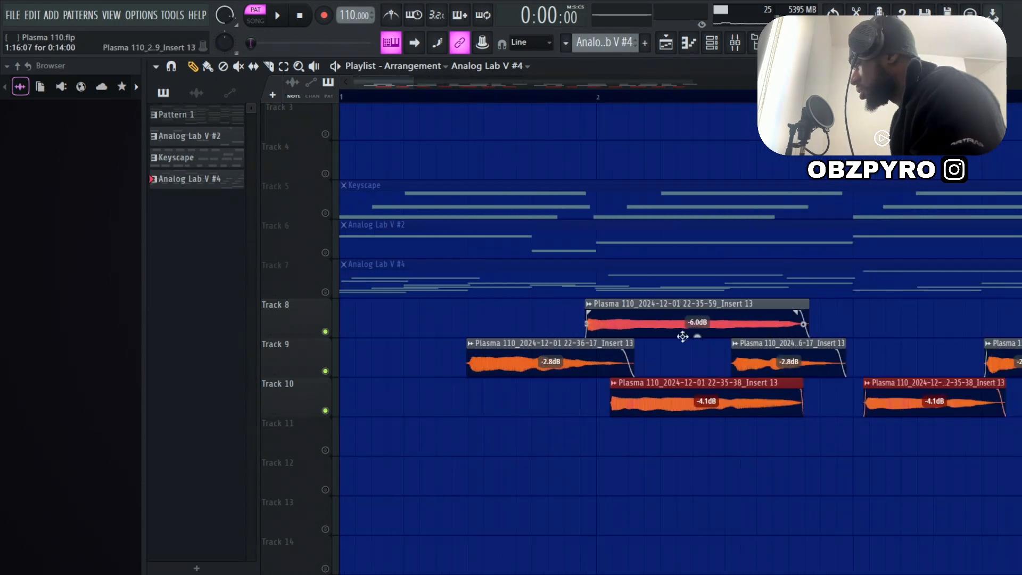
pyautogui.scroll(5, 592, 393)
pyautogui.scroll(-5, 603, 400)
pyautogui.scroll(5, 349, 398)
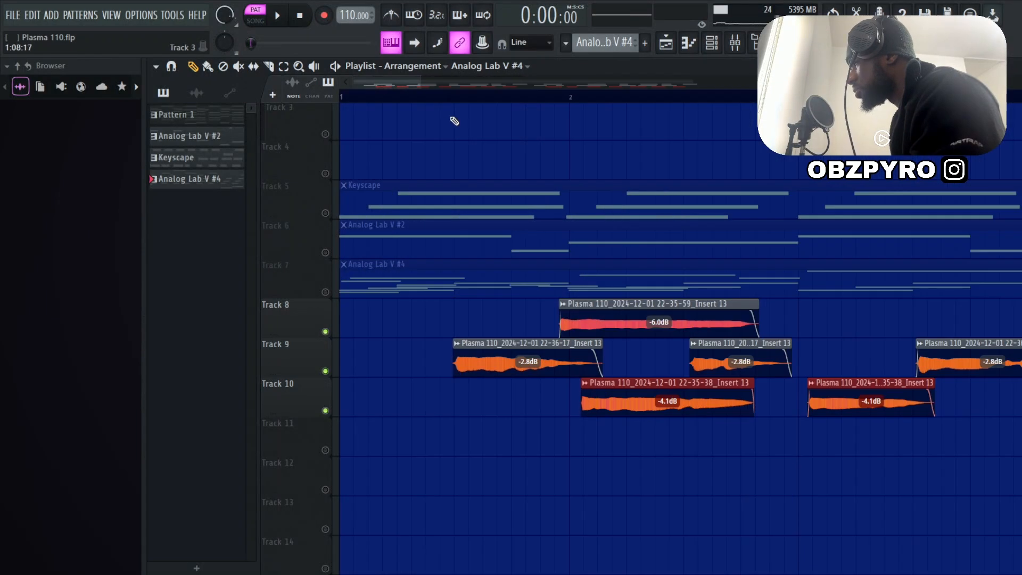
pyautogui.scroll(2, 454, 109)
# - Play back the chopped audio clips on Tracks 8 to 10 in song mode and stop playback
pyautogui.press('space')
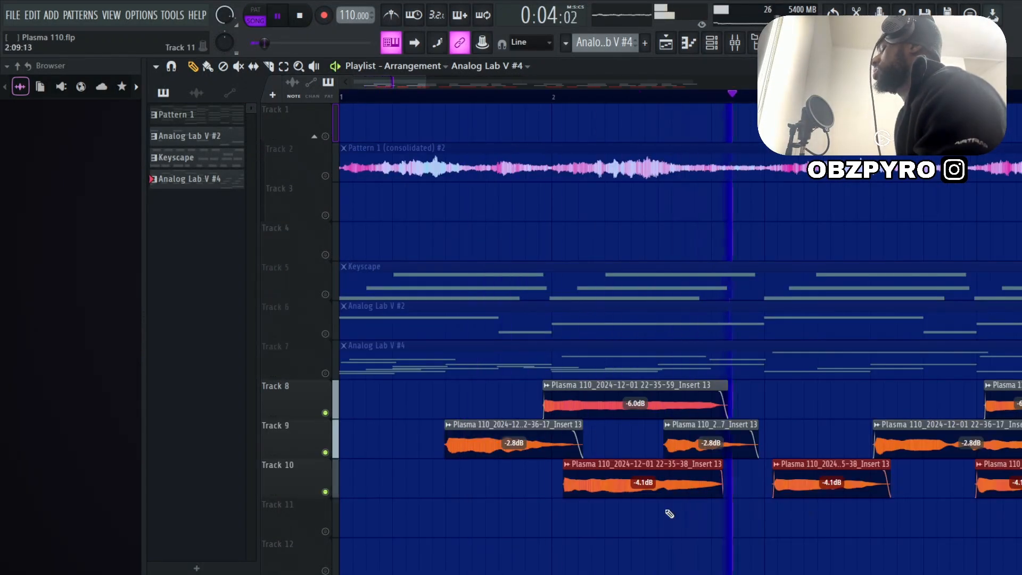
pyautogui.scroll(-2, 670, 513)
pyautogui.scroll(-1, 669, 513)
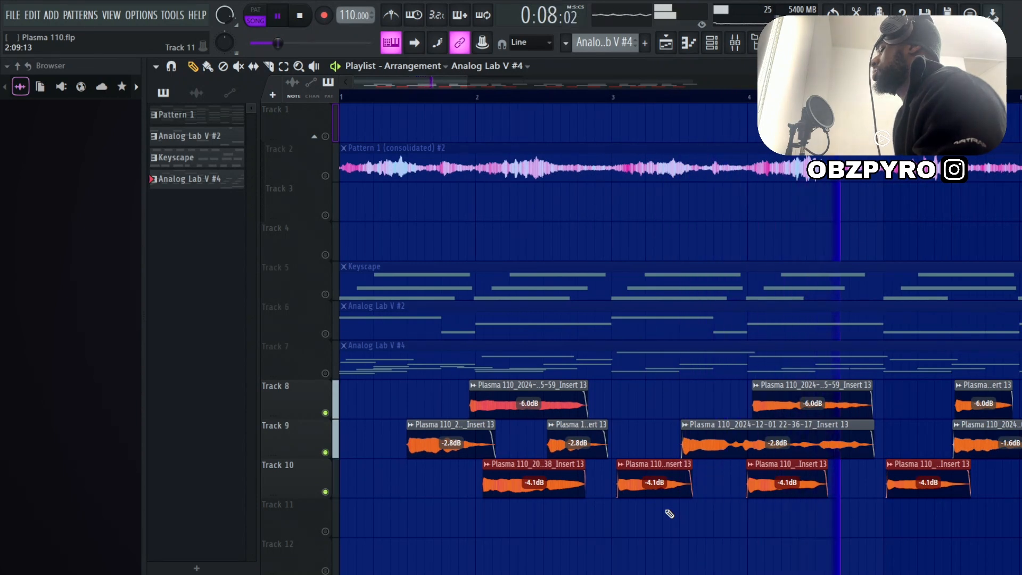
pyautogui.scroll(-1, 669, 513)
pyautogui.scroll(-1, 670, 513)
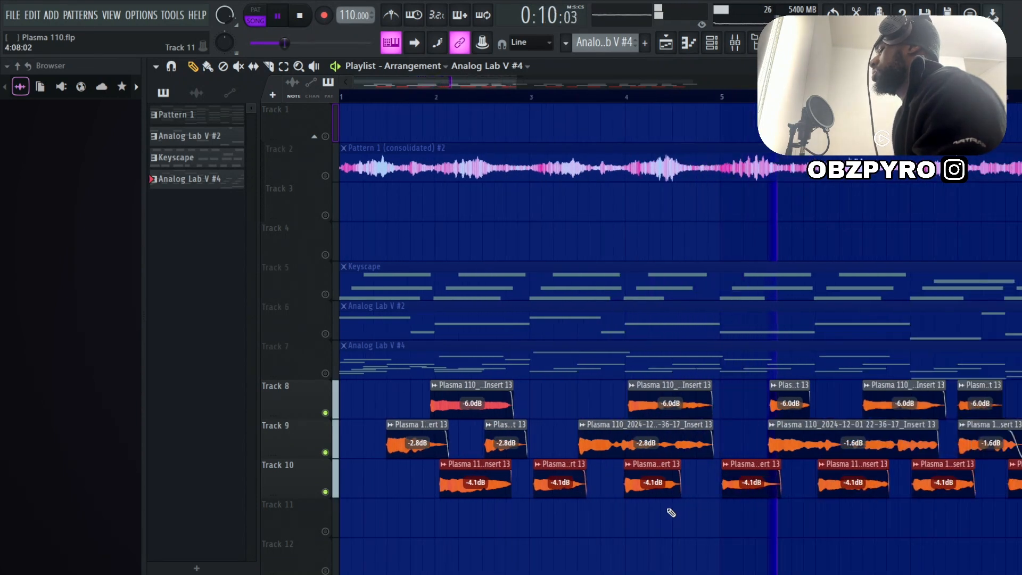
pyautogui.scroll(-1, 670, 513)
pyautogui.scroll(-2, 677, 509)
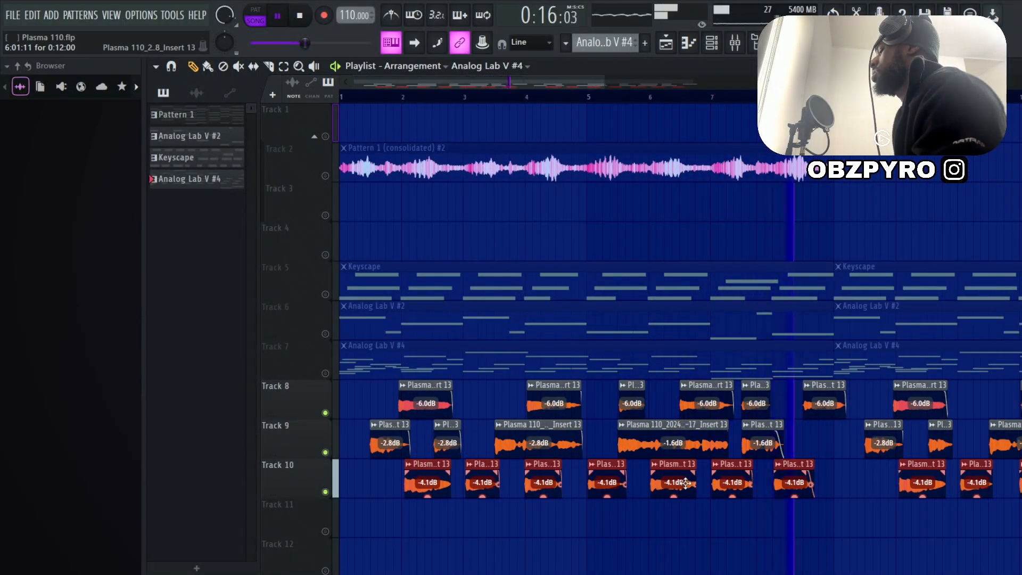
pyautogui.press('space')
pyautogui.hotkey('ctrl', 'z')
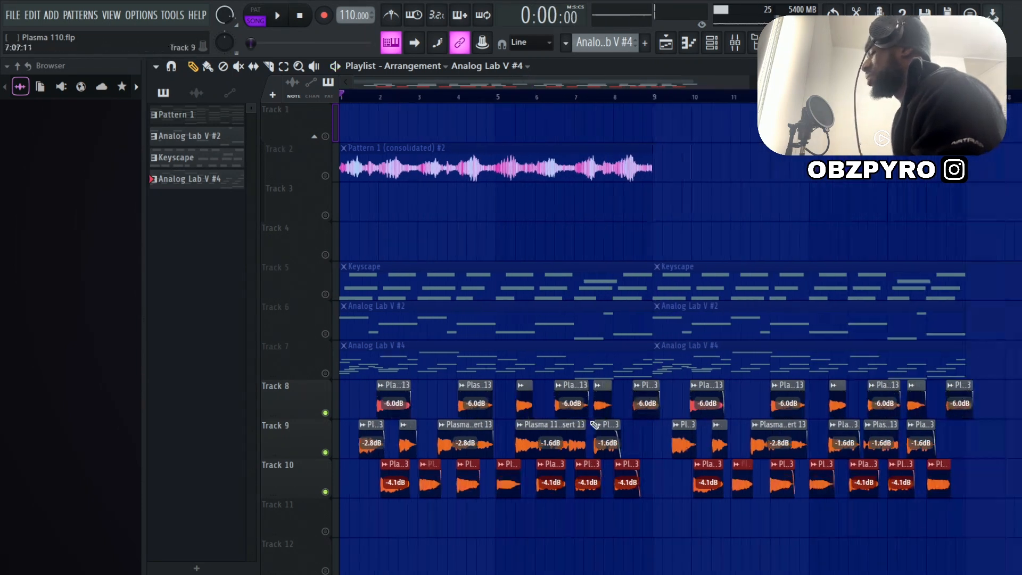
pyautogui.hotkey('ctrl', 'z')
pyautogui.hotkey('ctrl', 'z')
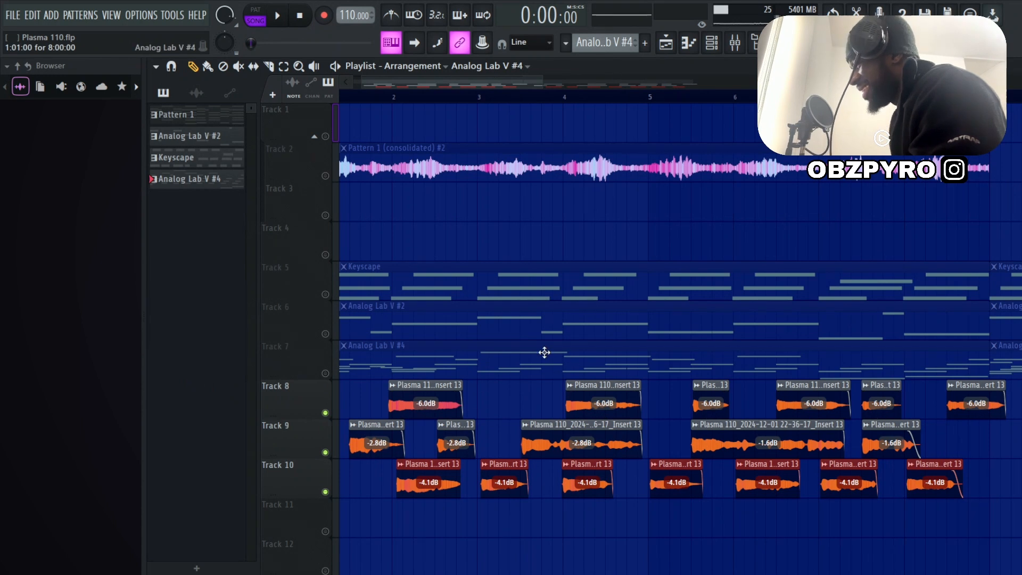
pyautogui.scroll(-1, 490, 372)
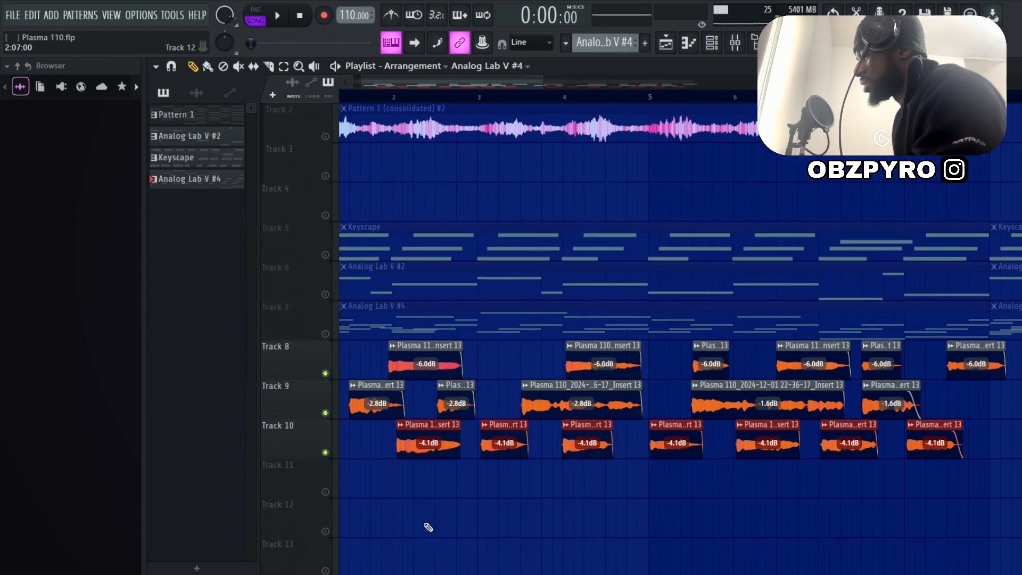
# - Inspect SoundShifter Pitch Stereo, Maag EQ4 and CLA-2A Stereo on the audio clips' mixer channel, Insert 14
pyautogui.click(735, 45)
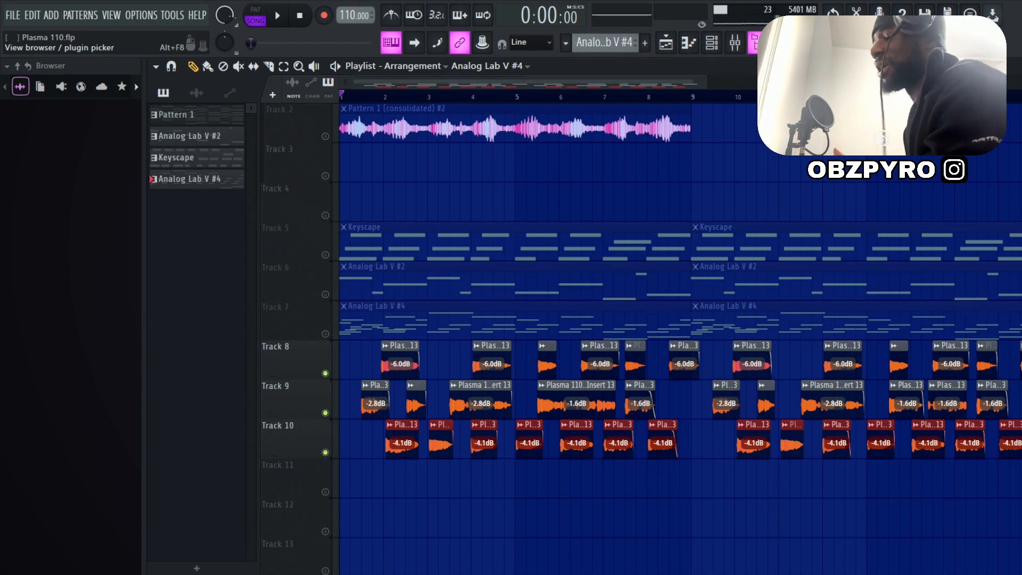
pyautogui.click(745, 48)
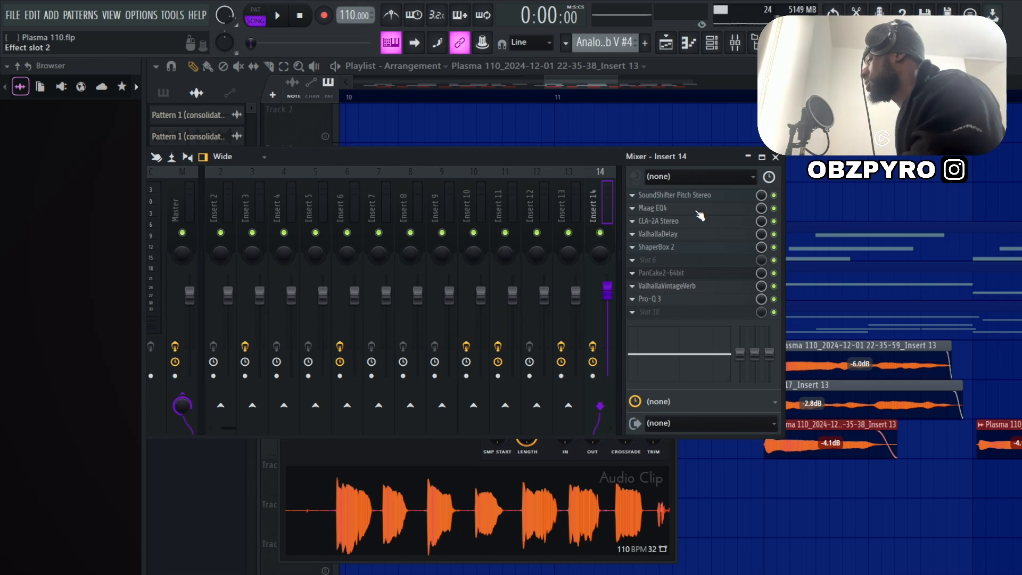
pyautogui.click(674, 195)
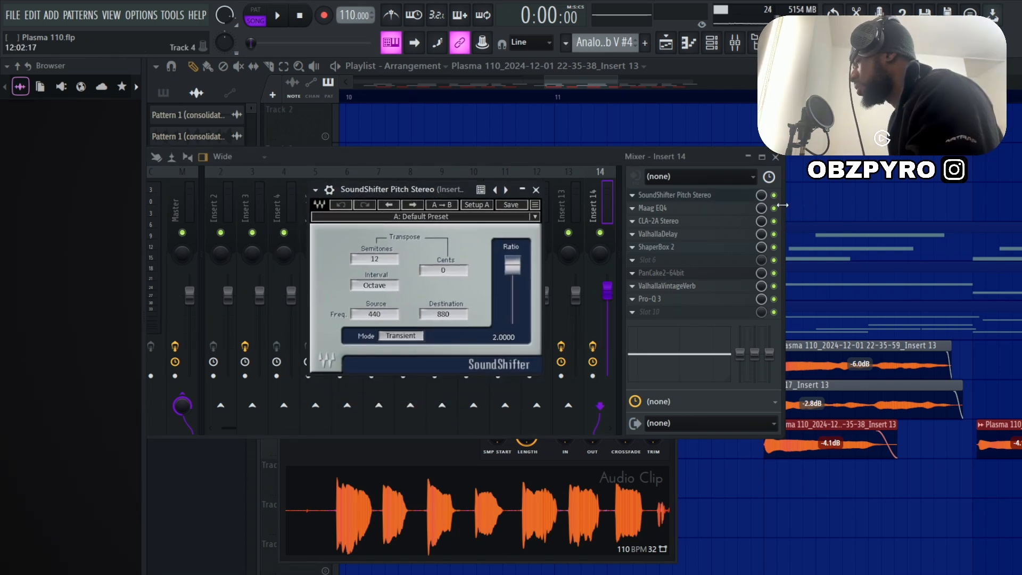
pyautogui.click(646, 208)
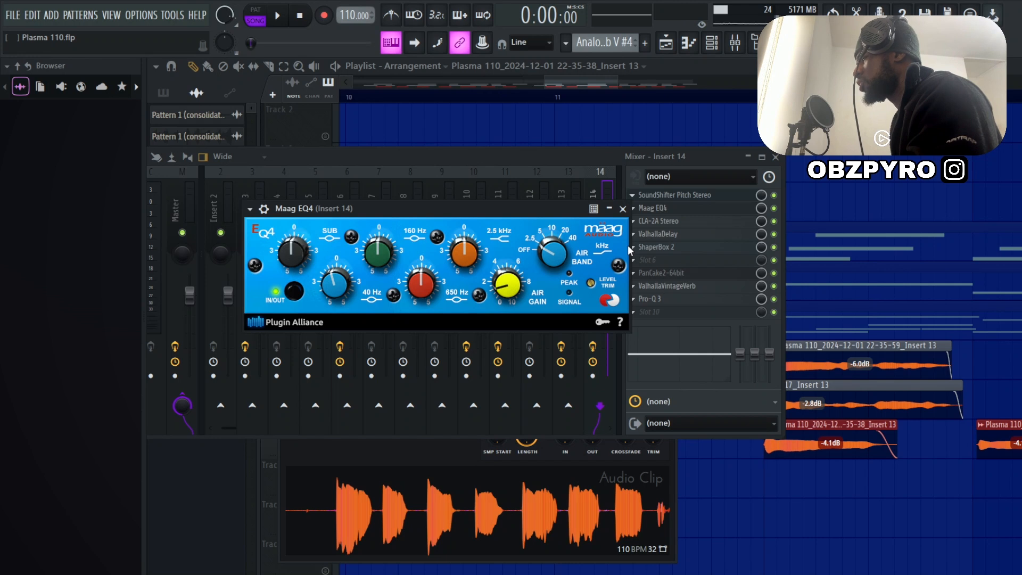
pyautogui.click(647, 220)
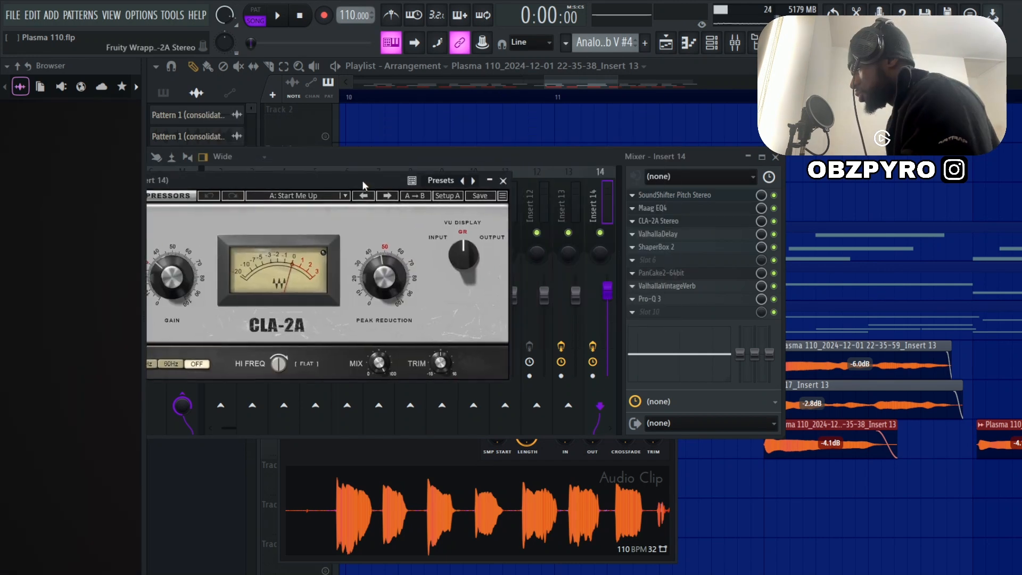
# - Inspect PanCake2, ValhallaVintageVerb and Pro-Q 3 on Insert 14, then close the reverb window
pyautogui.click(674, 242)
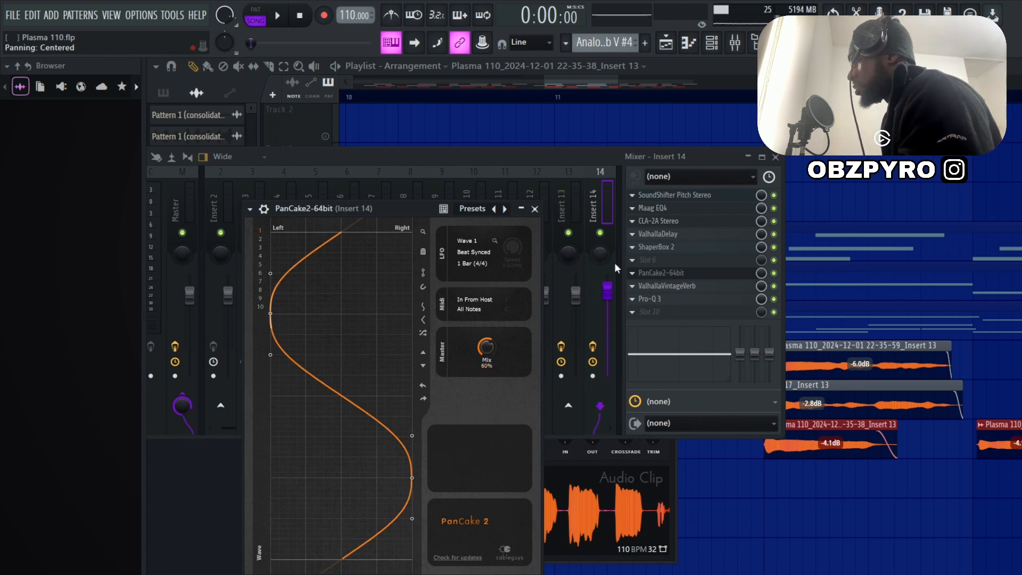
pyautogui.click(667, 286)
pyautogui.moveTo(596, 166); pyautogui.dragTo(530, 314)
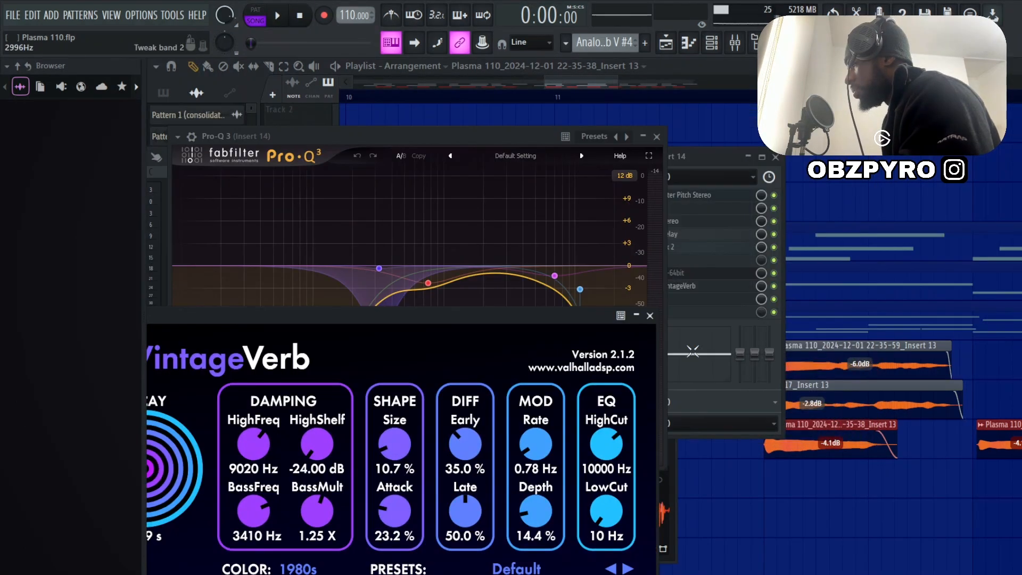
pyautogui.click(650, 315)
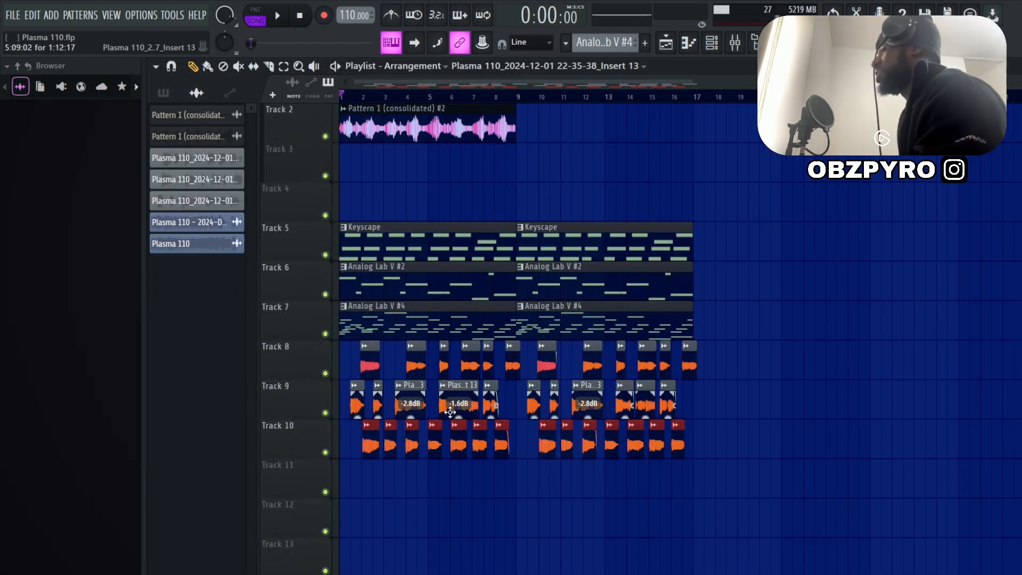
# - Move the consolidated clip up to Track 1 and the Keyscape, Analog Lab and audio clips up to Tracks 2 to 7
pyautogui.scroll(1, 445, 274)
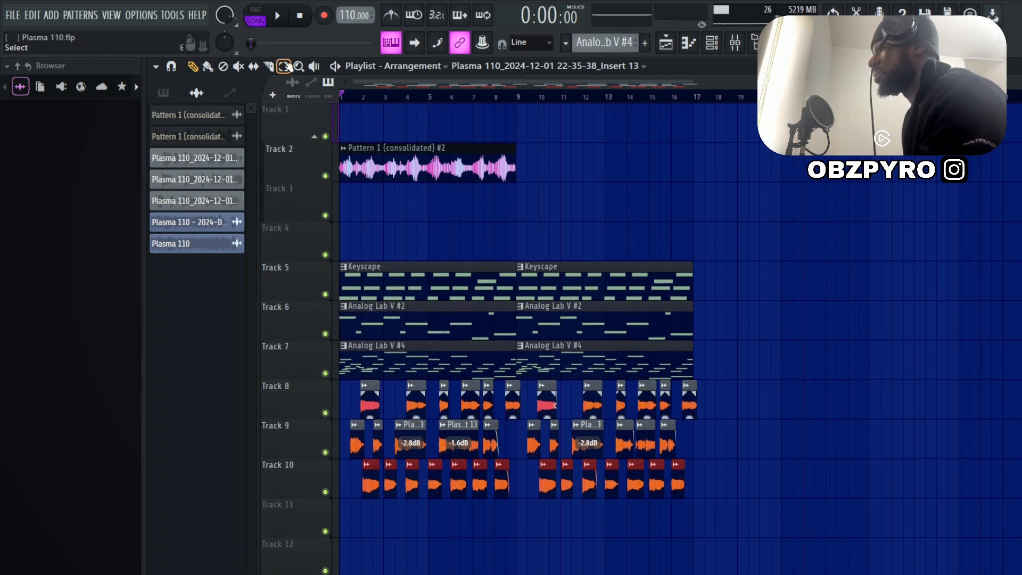
pyautogui.click(286, 66)
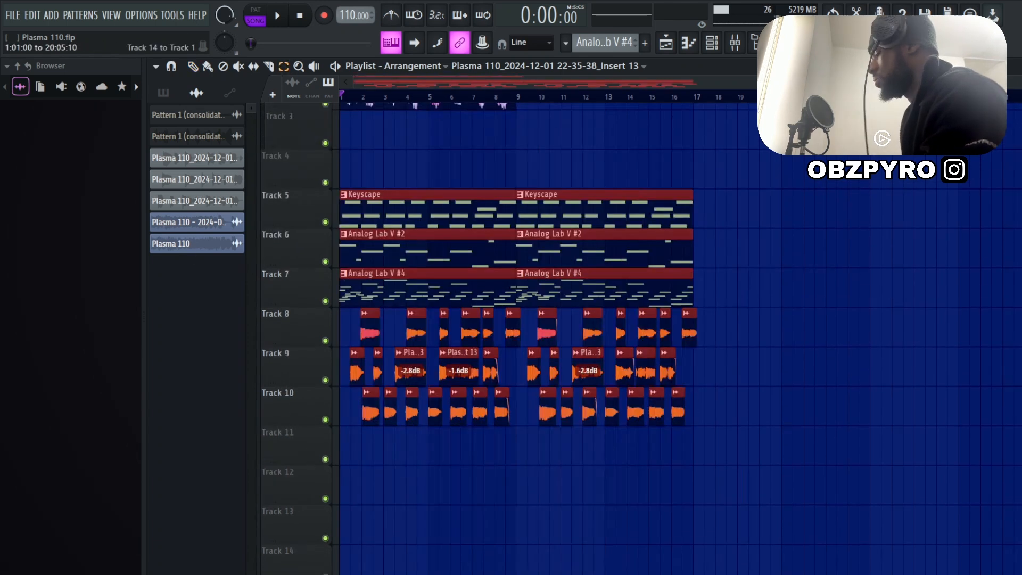
pyautogui.hotkey('shift', 'Up')
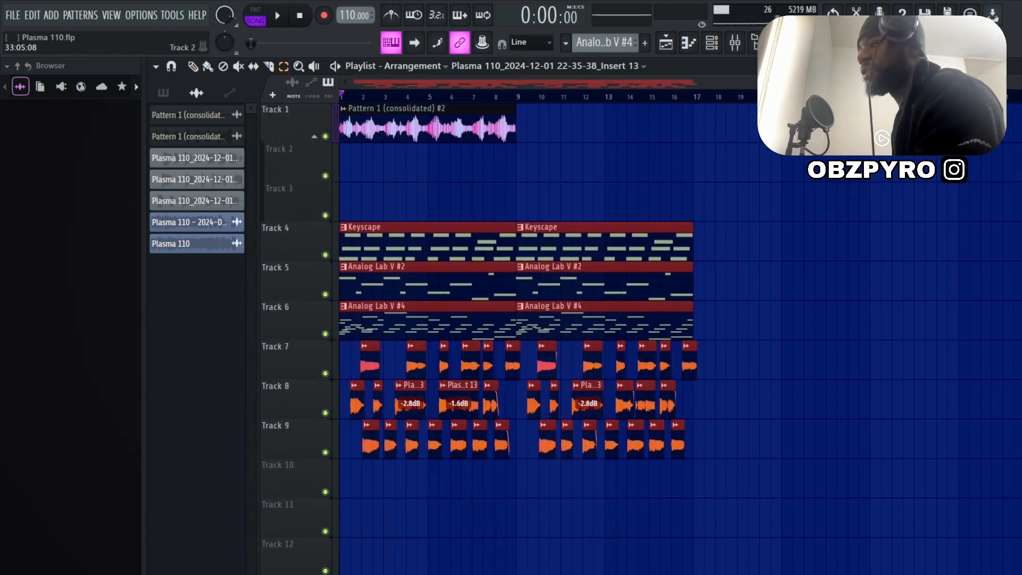
pyautogui.hotkey('shift', 'Up')
pyautogui.hotkey('shift', 'Up')
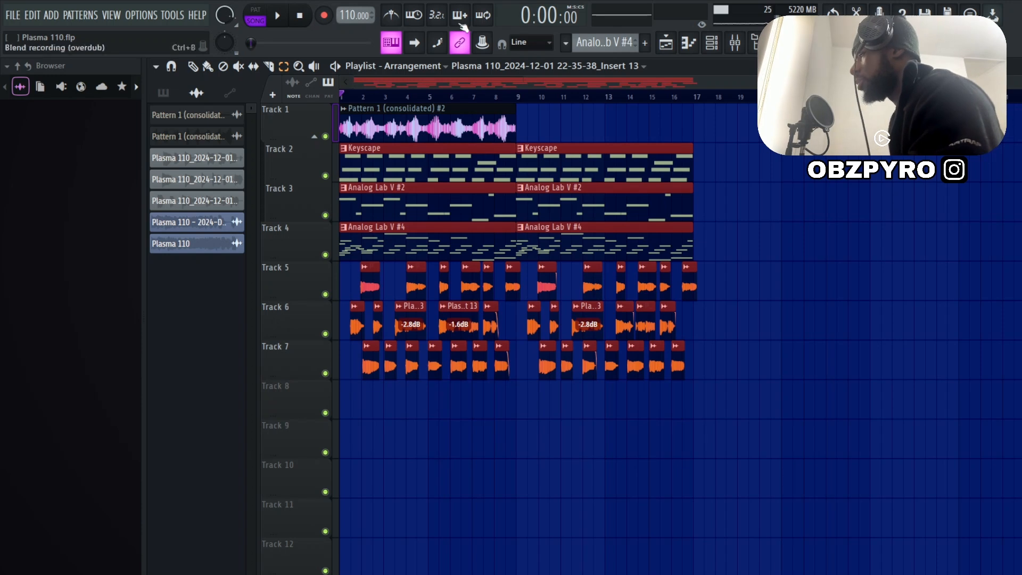
# - Deselect the clips and play back the full arrangement from the start
pyautogui.click(373, 127)
pyautogui.press('space')
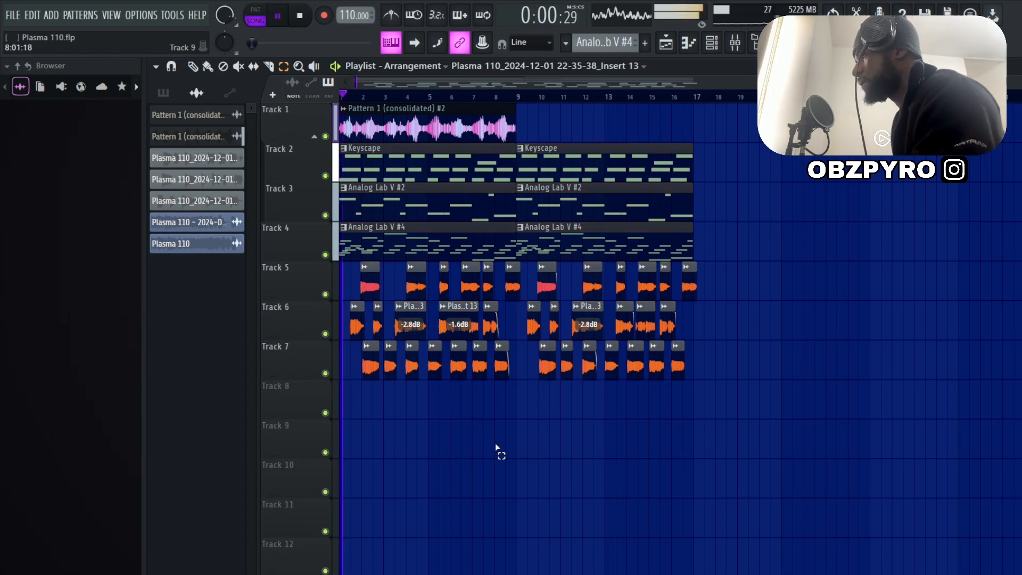